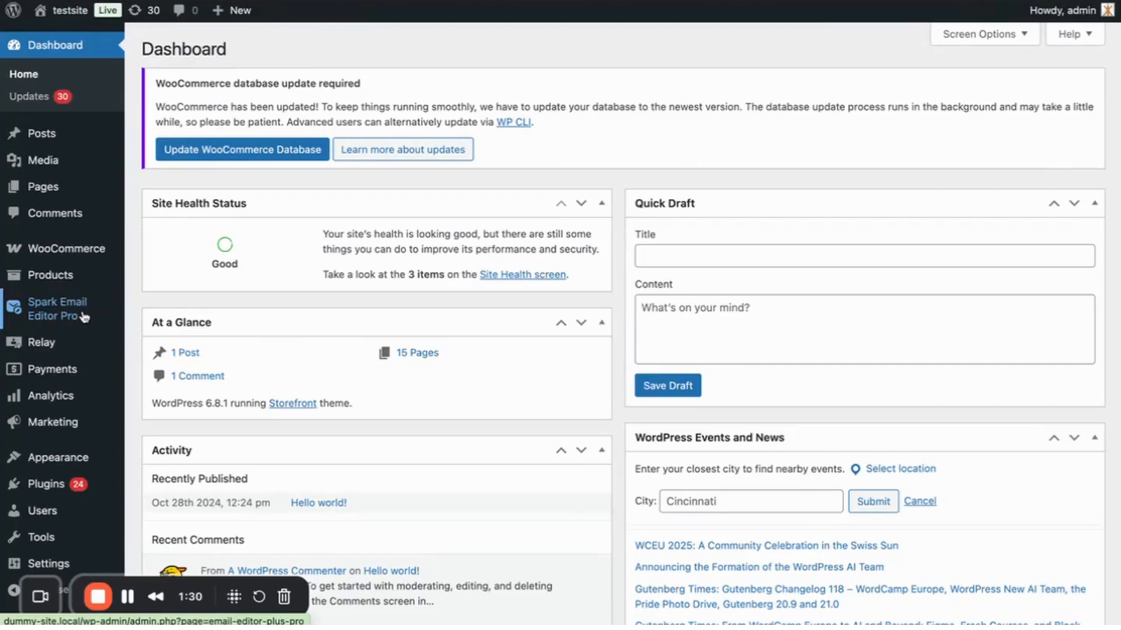
Upload the plugin file edpw-conditional-logics-v1.0.1 (1).zip from Downloads, install it and activate it
mouse_move(88, 498)
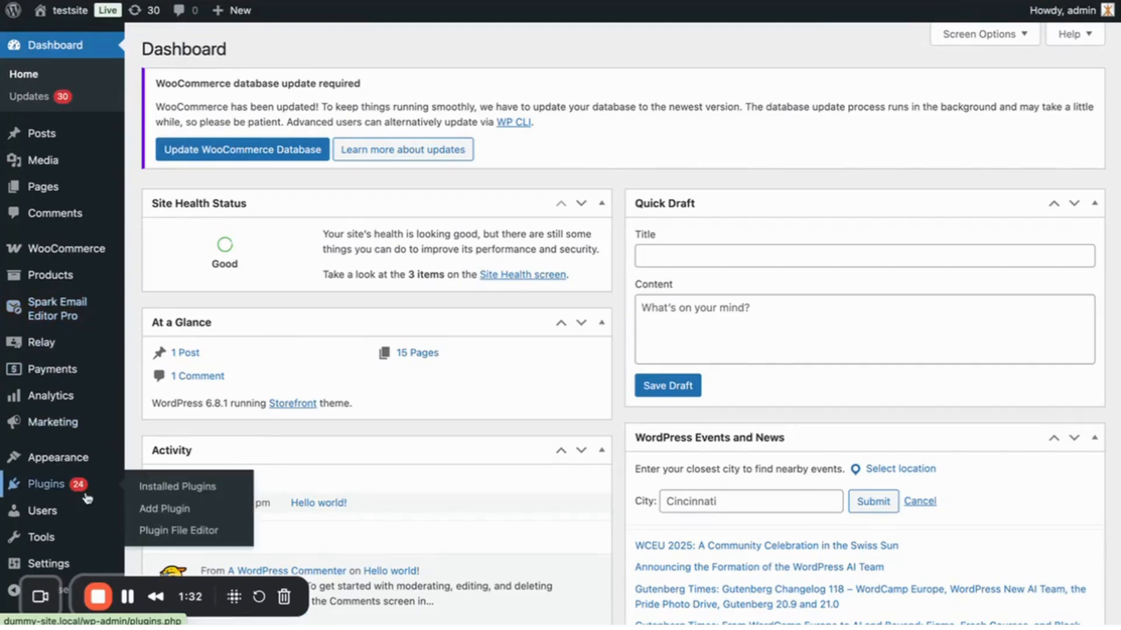
left_click(187, 512)
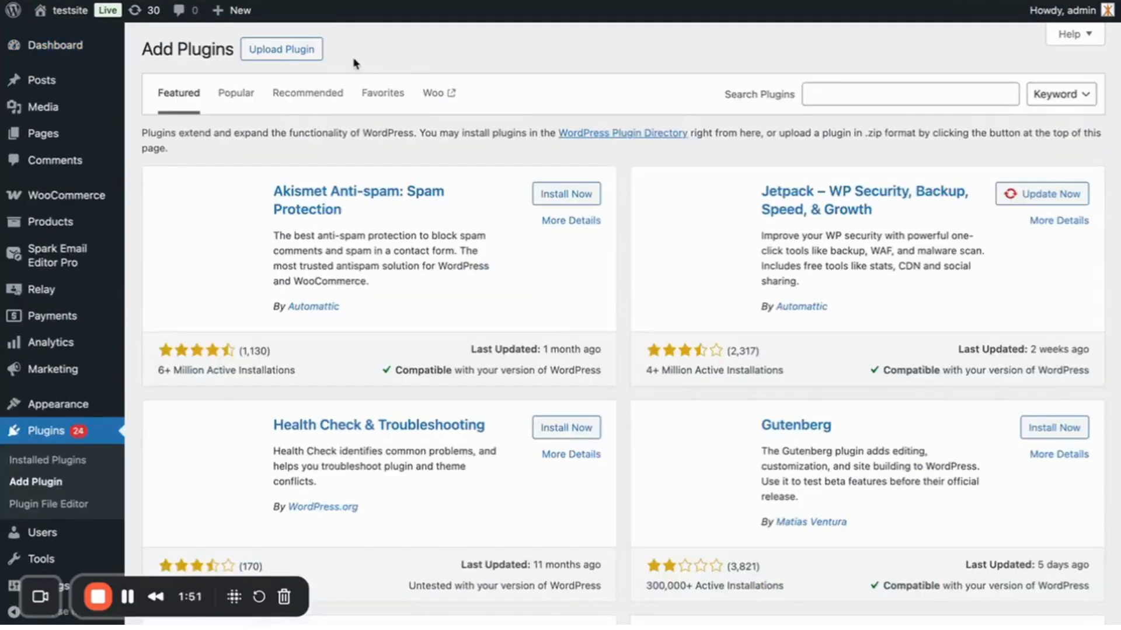
left_click(310, 56)
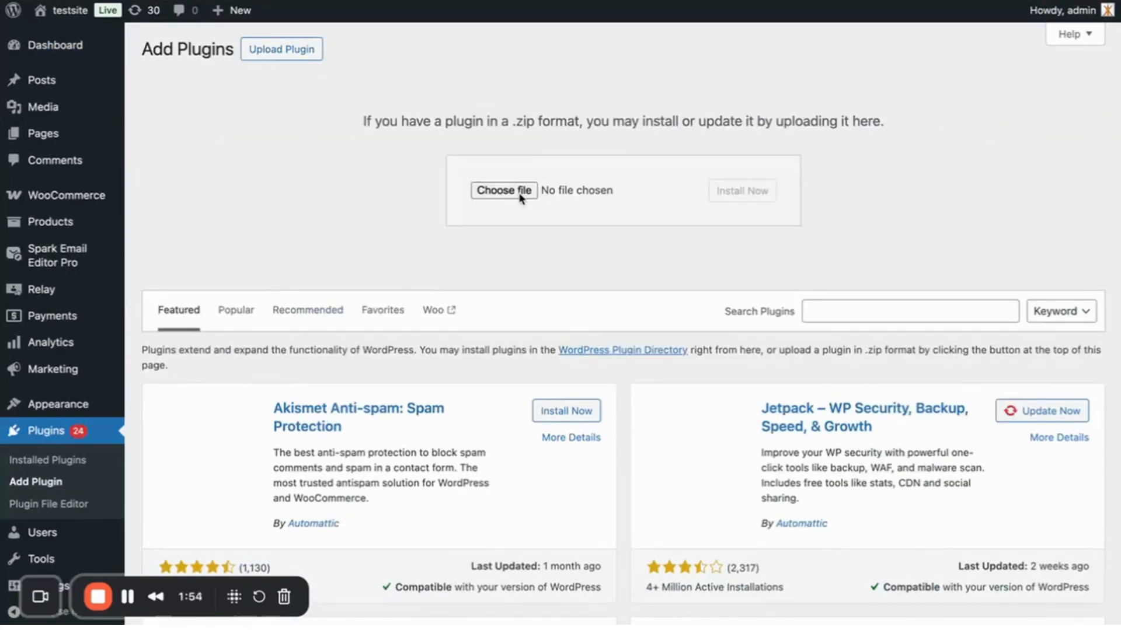
left_click(504, 191)
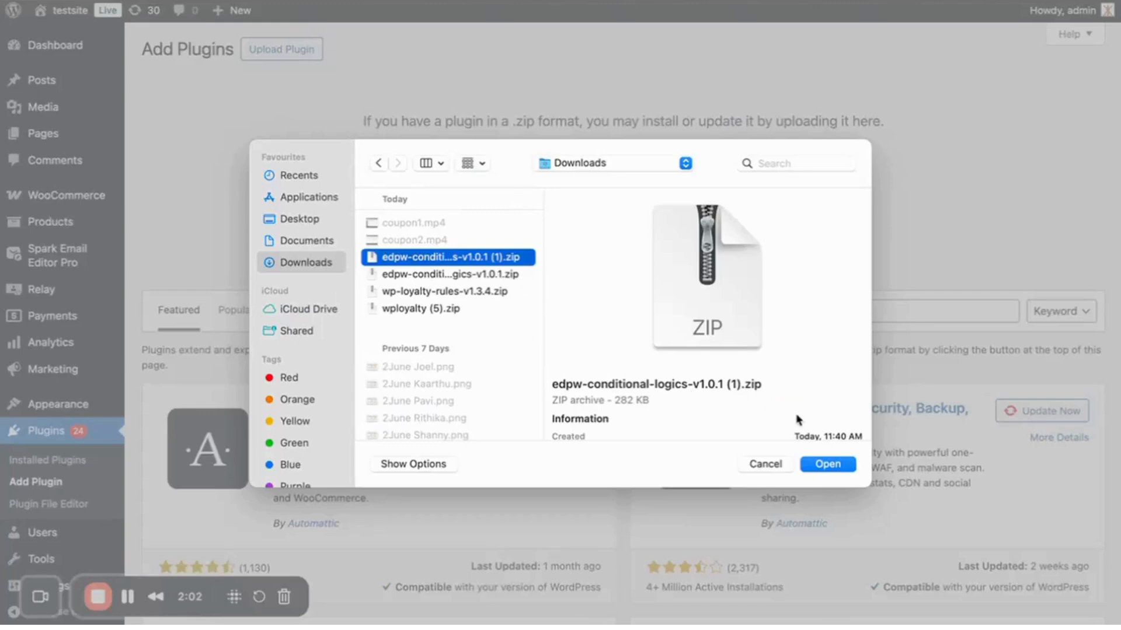
left_click(846, 464)
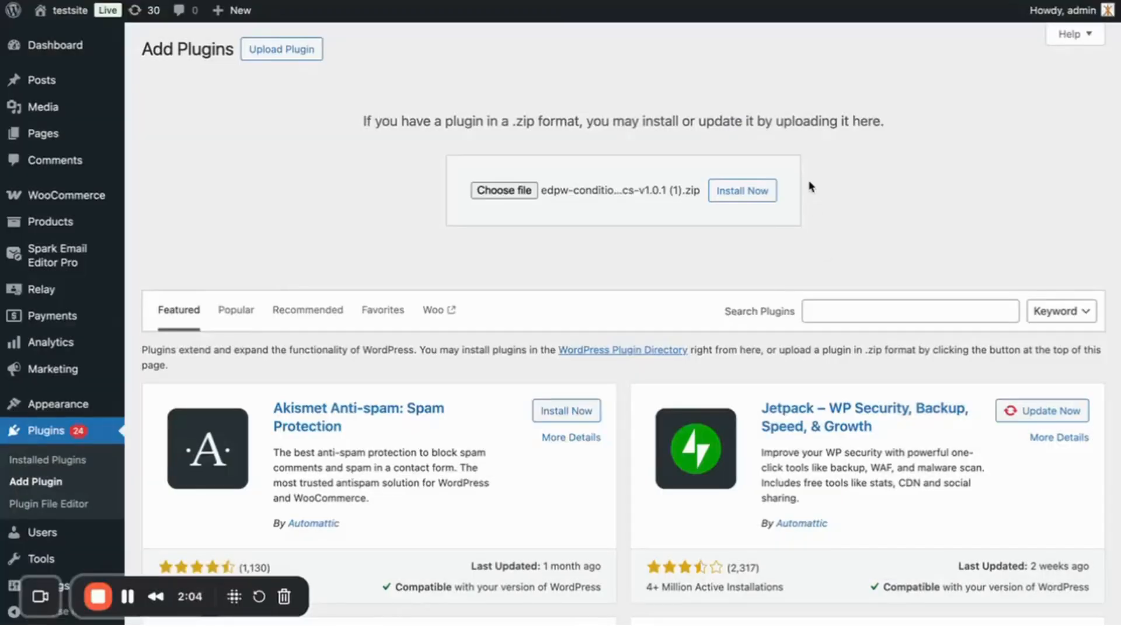
left_click(762, 198)
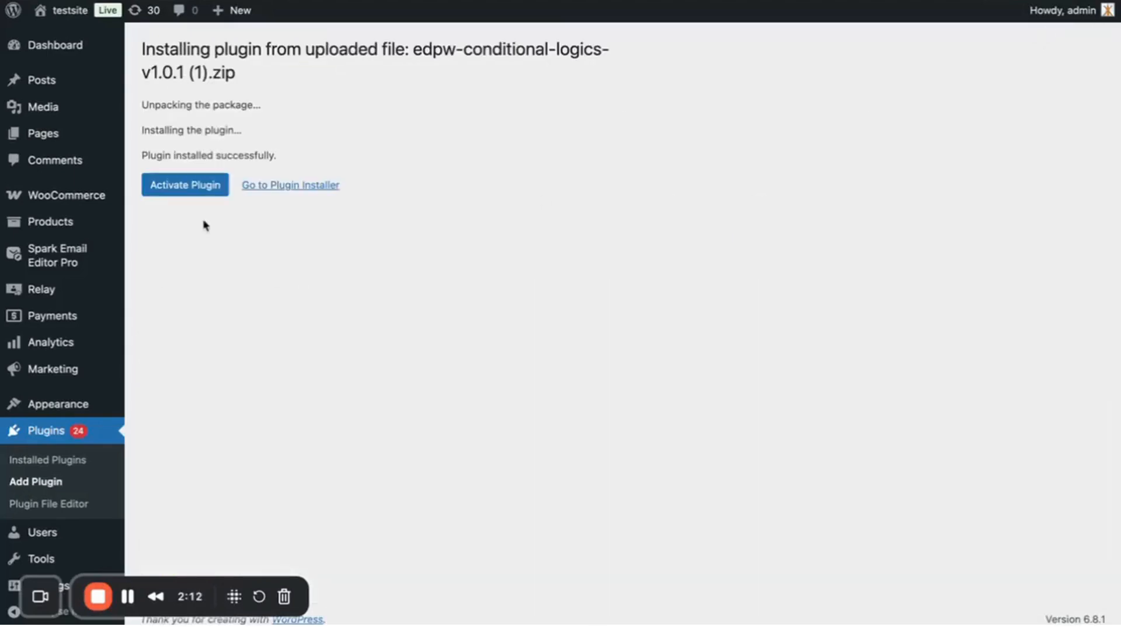
left_click(183, 193)
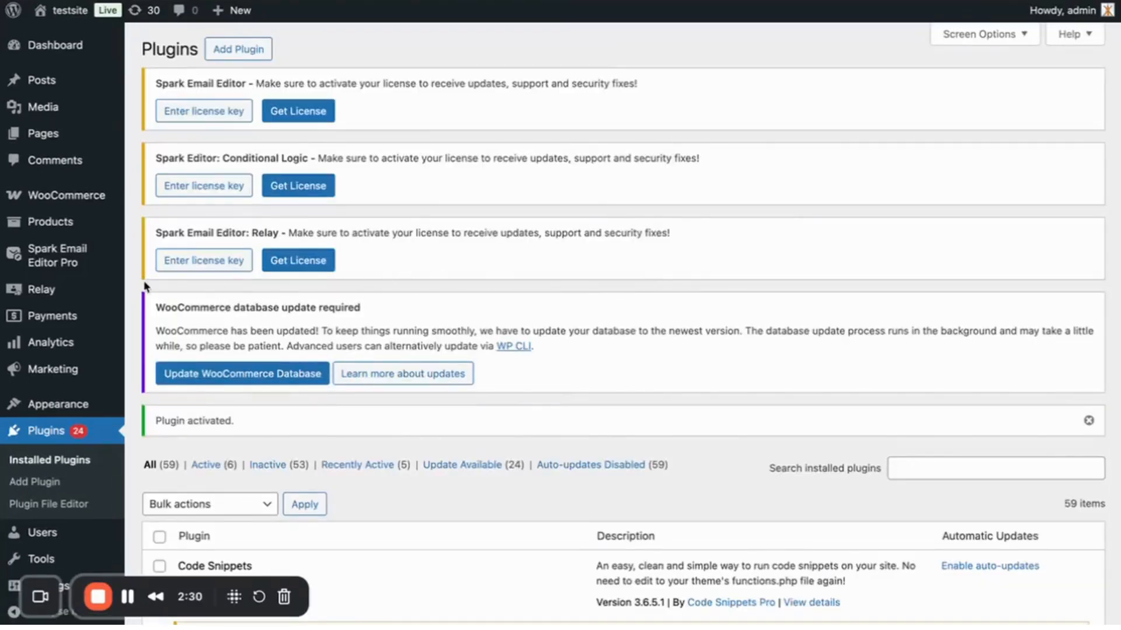
Open the Conditional Logic add-on's license page from Spark Email Editor Pro's active add-ons
left_click(86, 262)
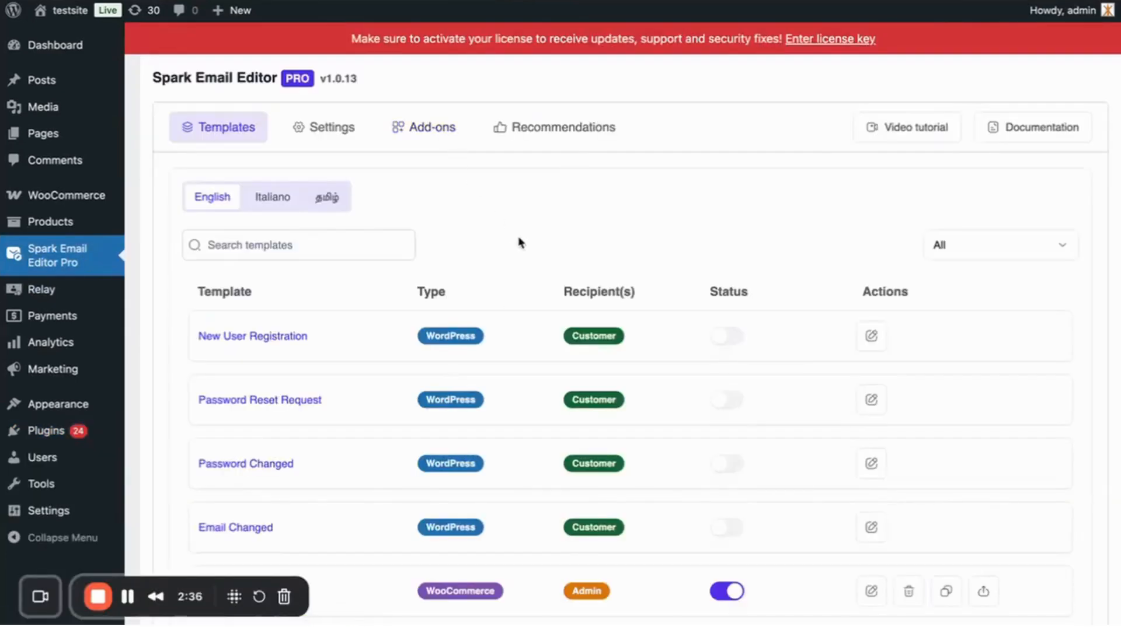
left_click(435, 131)
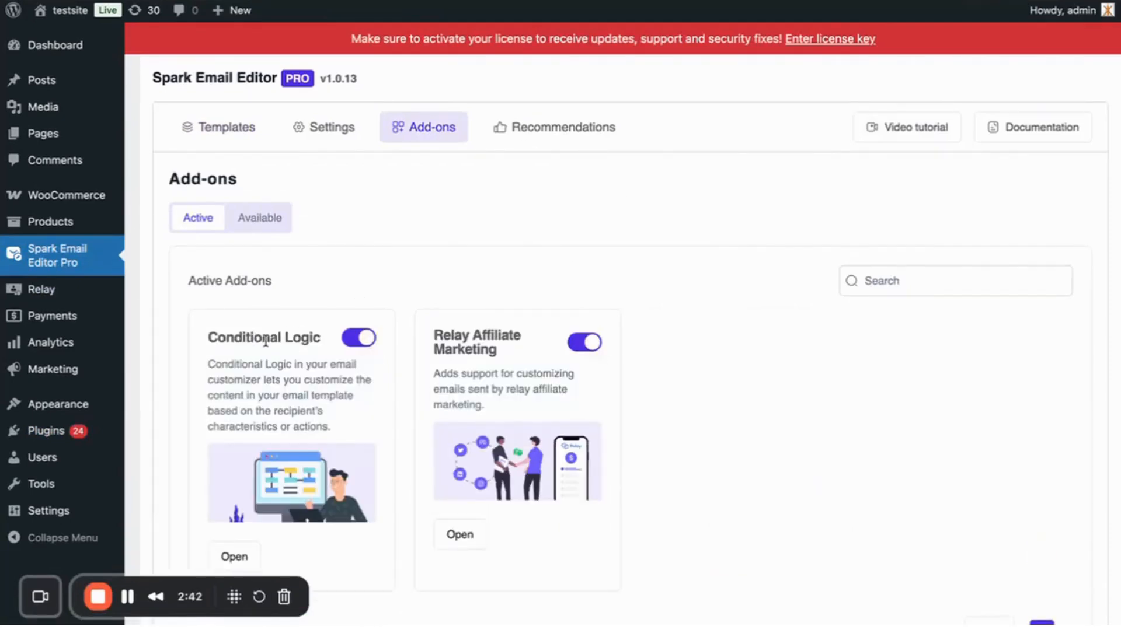
scroll(370, 351, "down", 2)
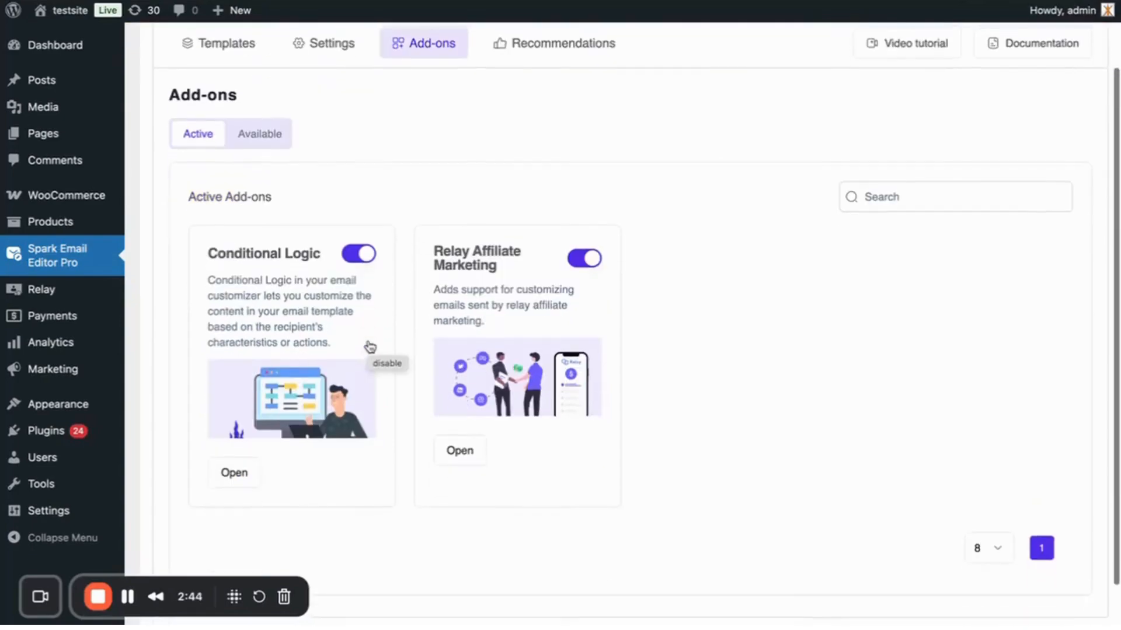
left_click(232, 470)
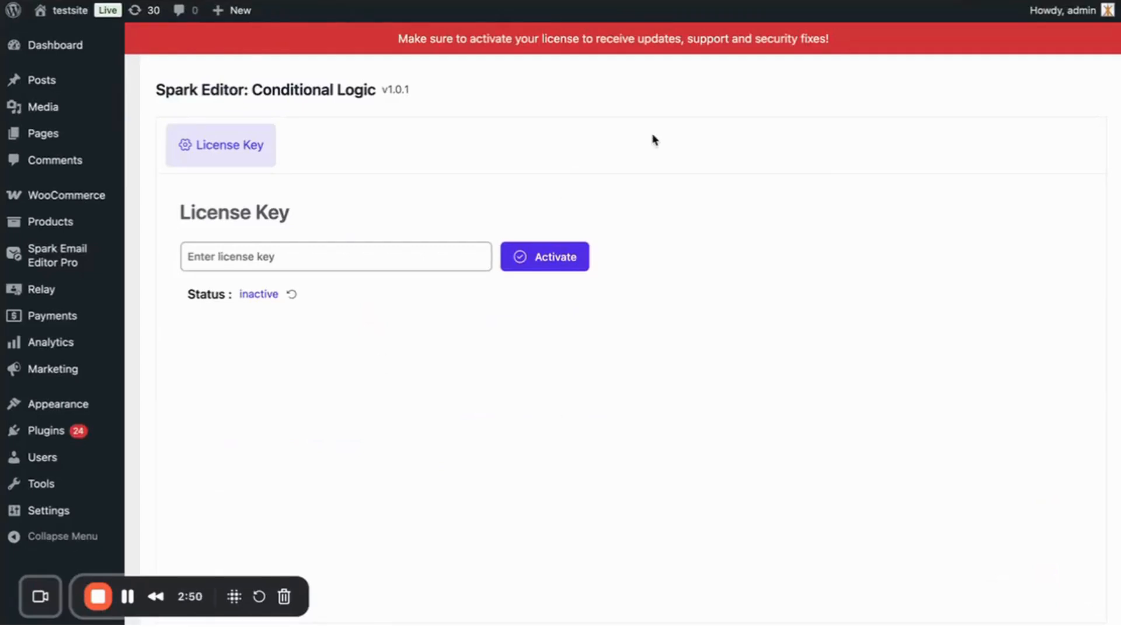
Open the WooCommerce New order template for Admin in the Spark email editor and look through its layout
left_click(81, 262)
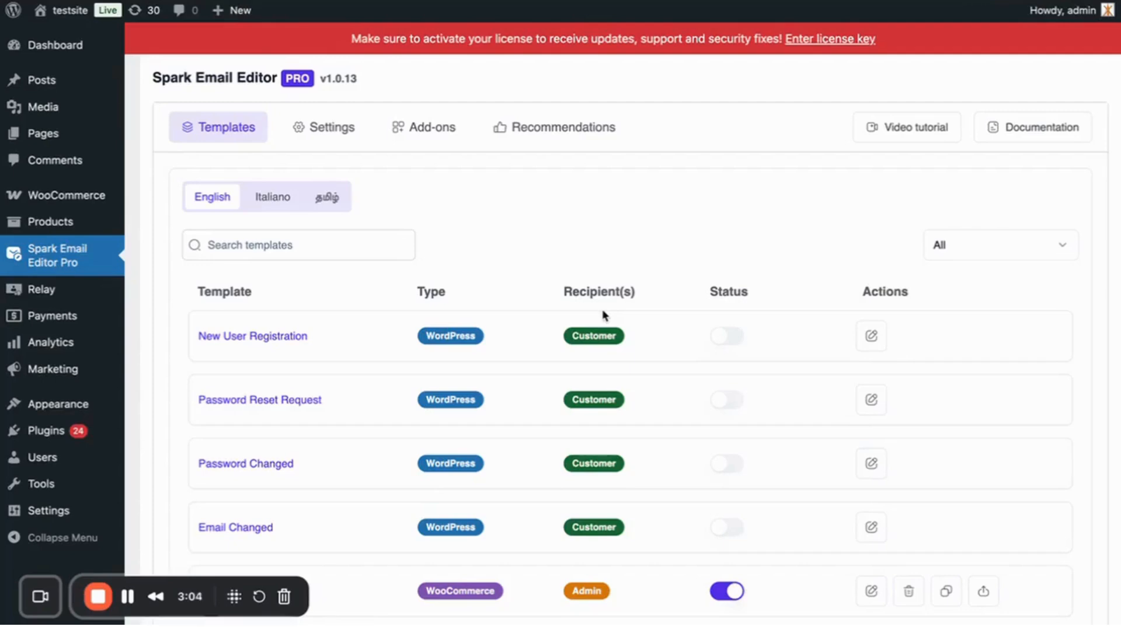
scroll(724, 335, "down", 8)
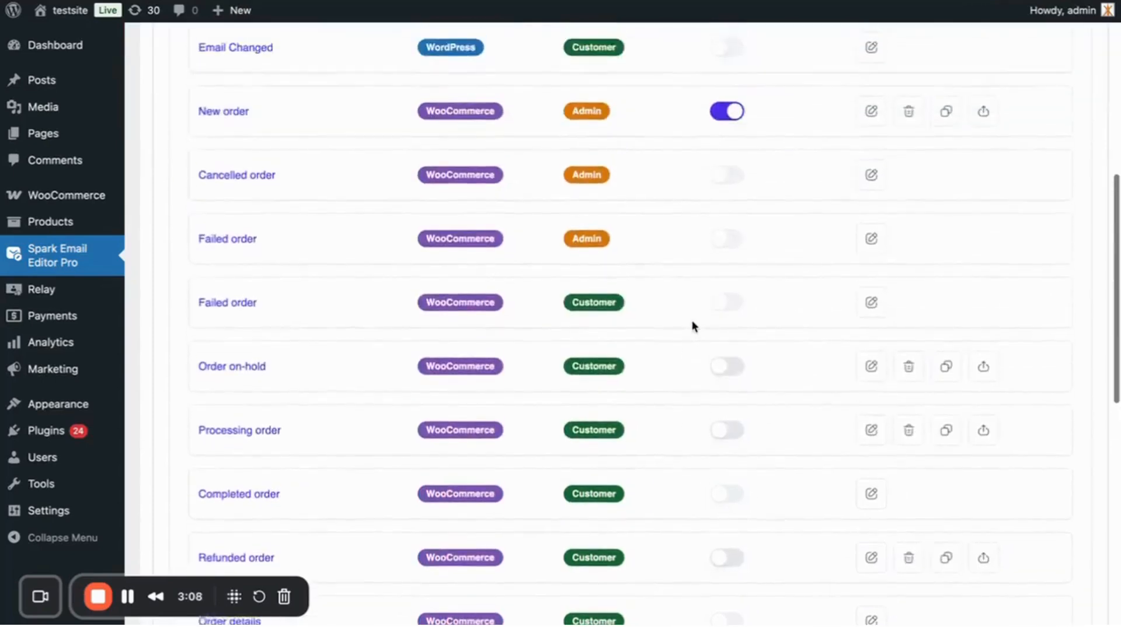
scroll(693, 325, "up", 3)
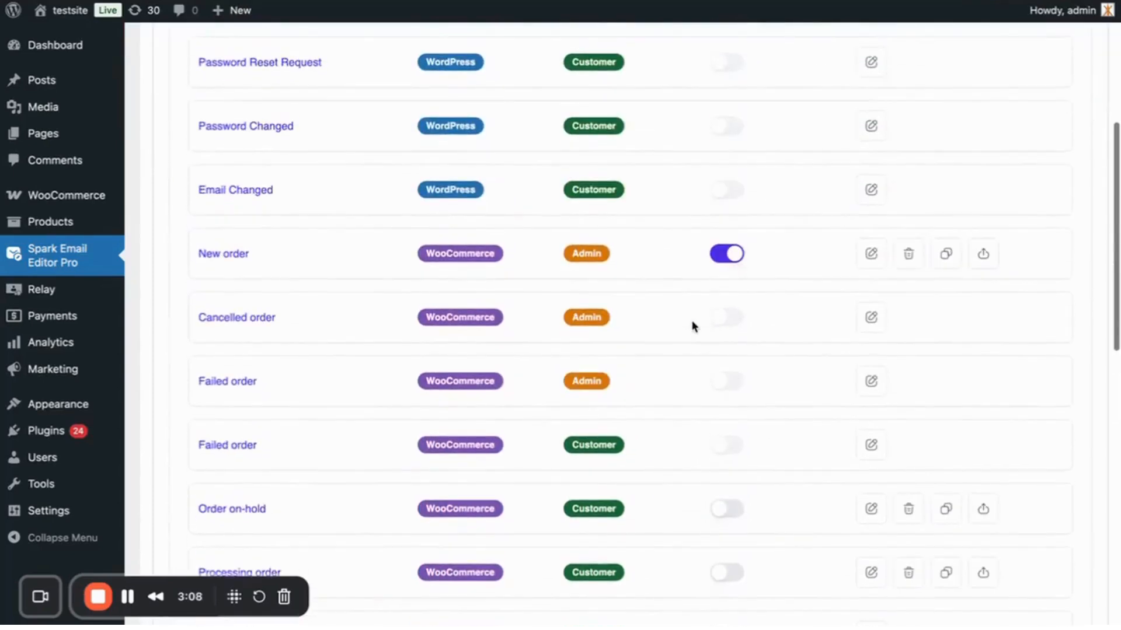
left_click(870, 255)
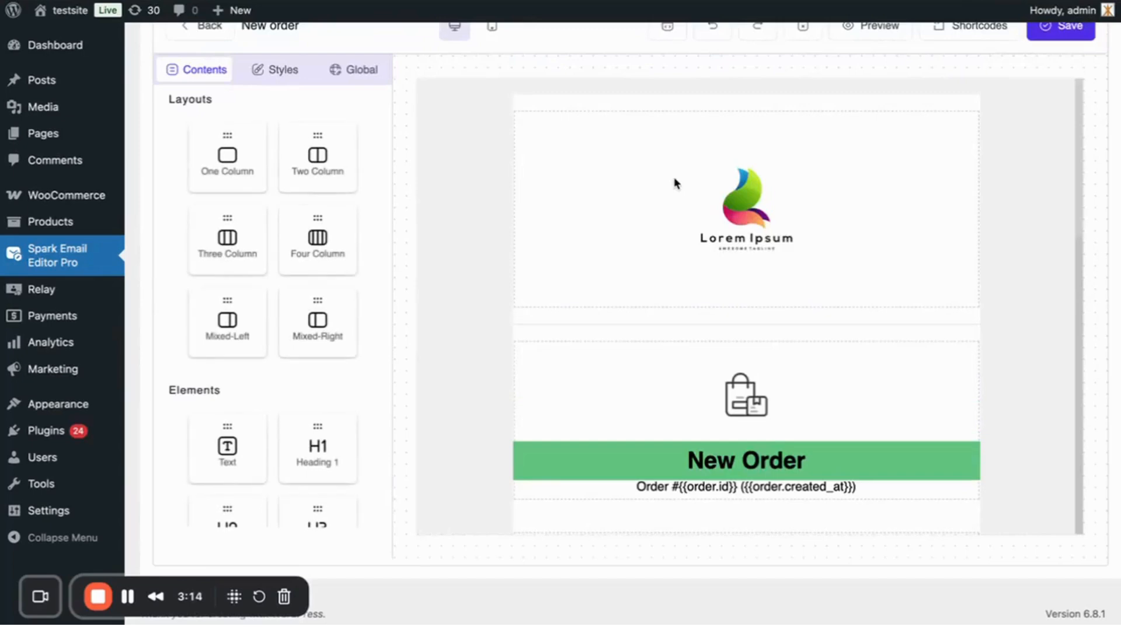
scroll(732, 388, "down", 10)
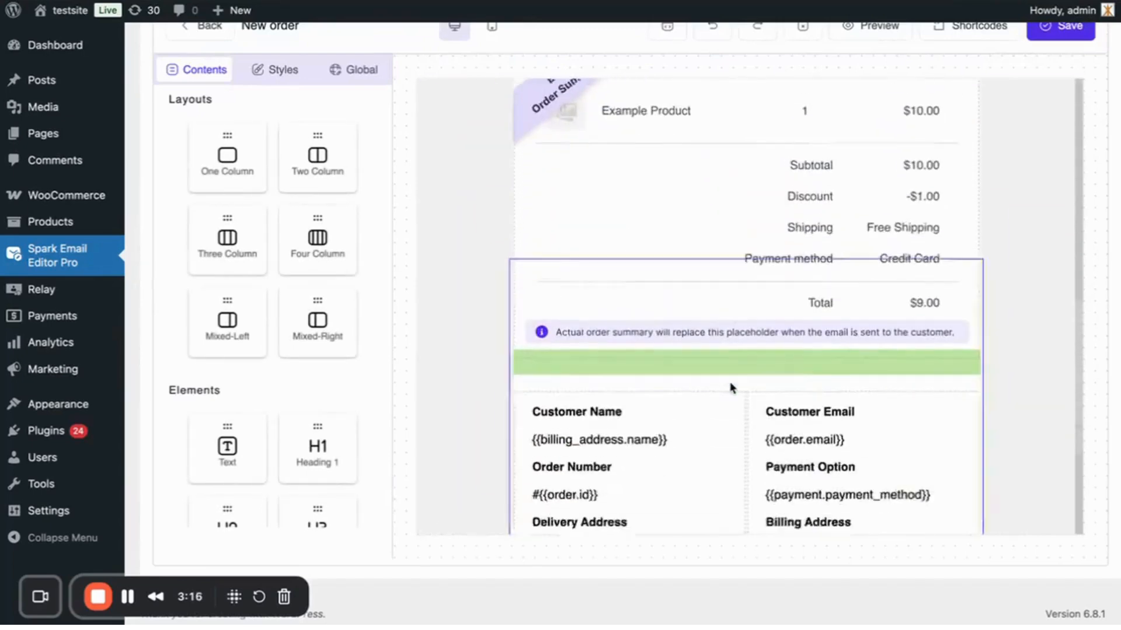
scroll(731, 389, "up", 7)
scroll(731, 389, "up", 3)
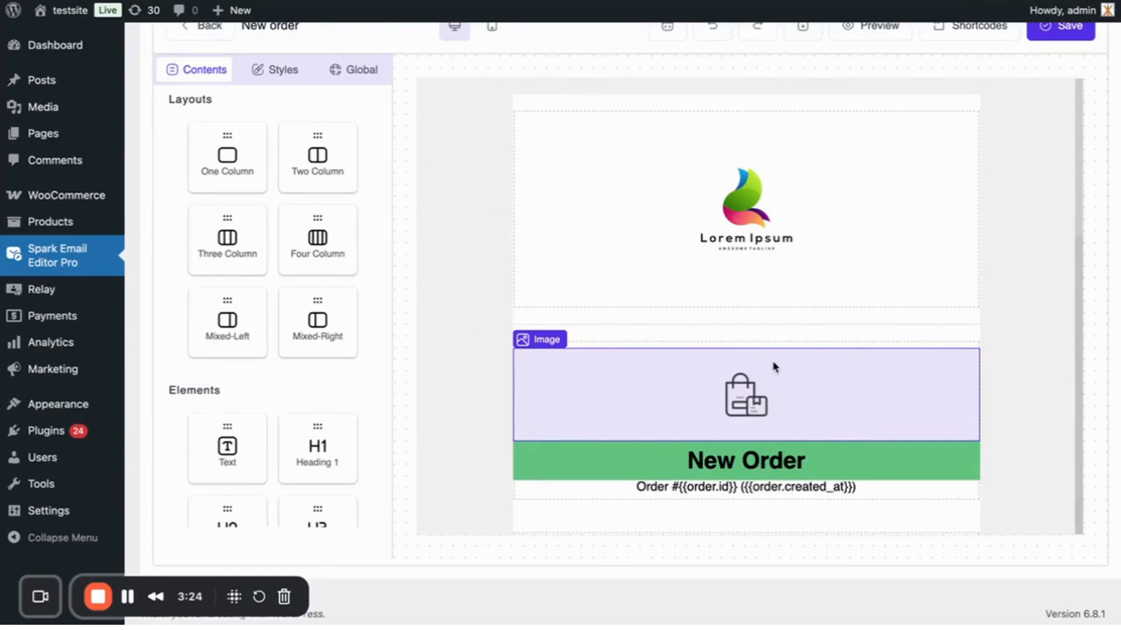
Select the section containing the "Hey, Loyal Customer !!" text and set its condition relationship to Or
scroll(775, 367, "down", 3)
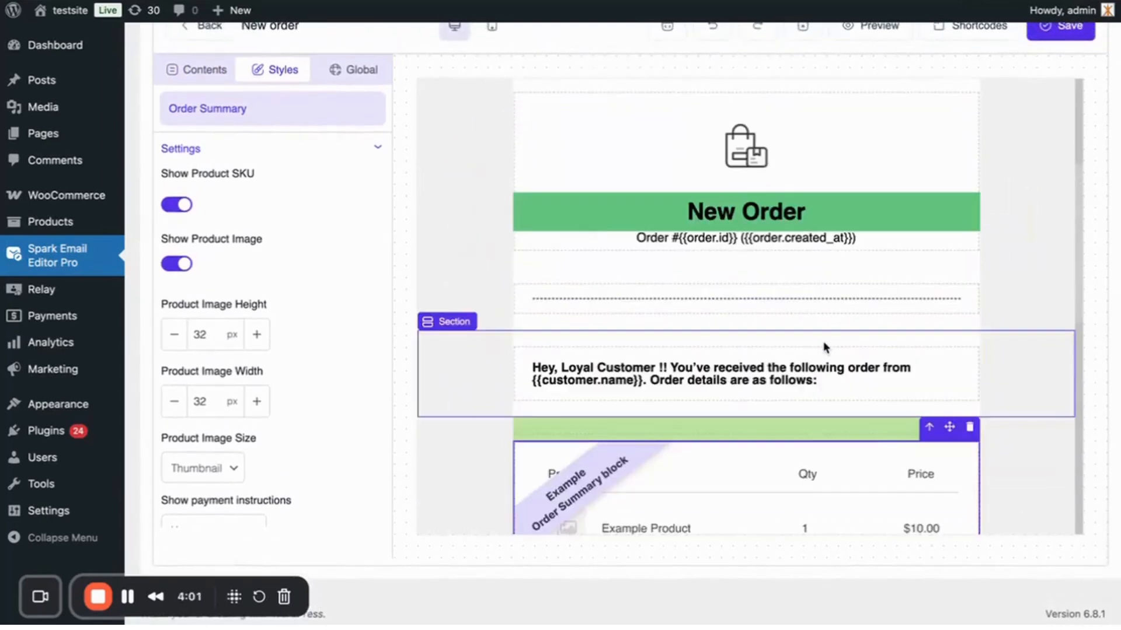
left_click(825, 347)
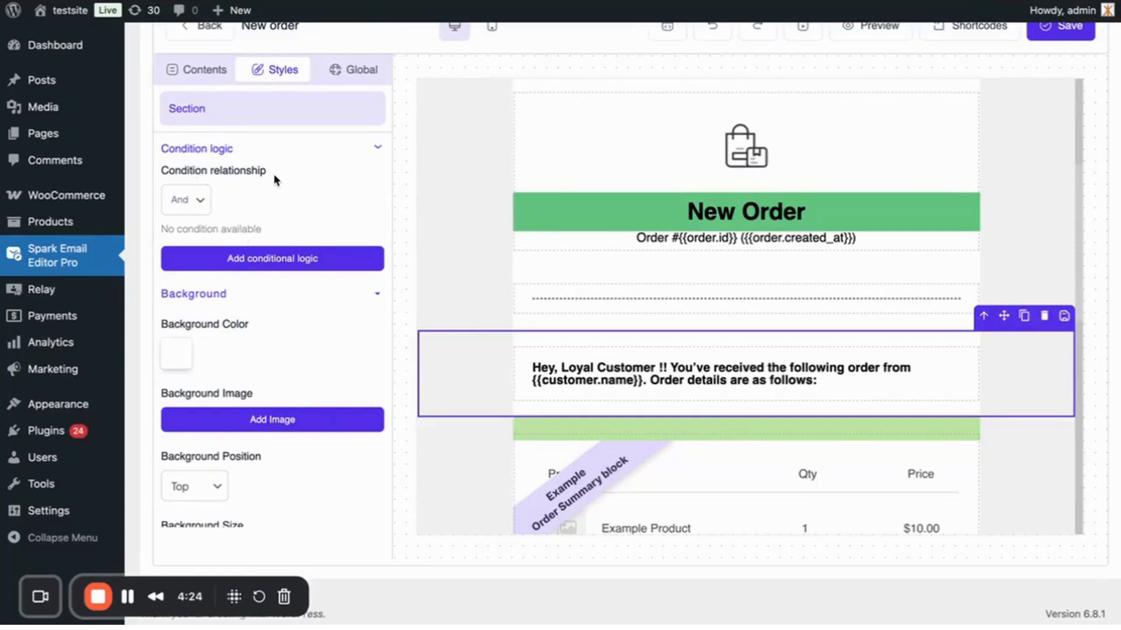
left_click(203, 200)
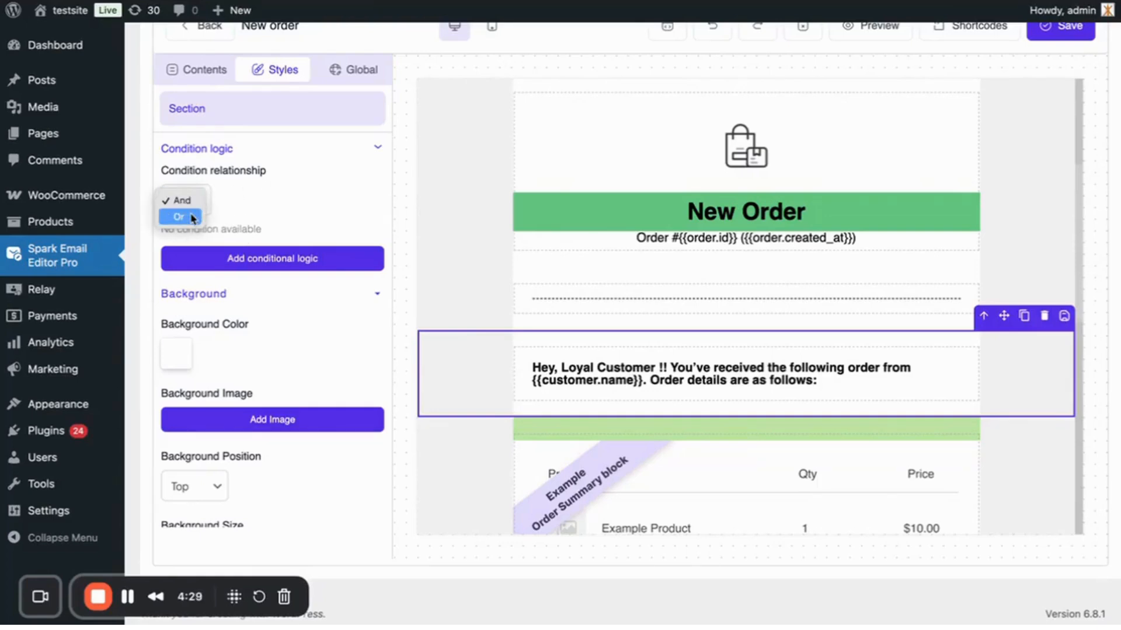
left_click(246, 207)
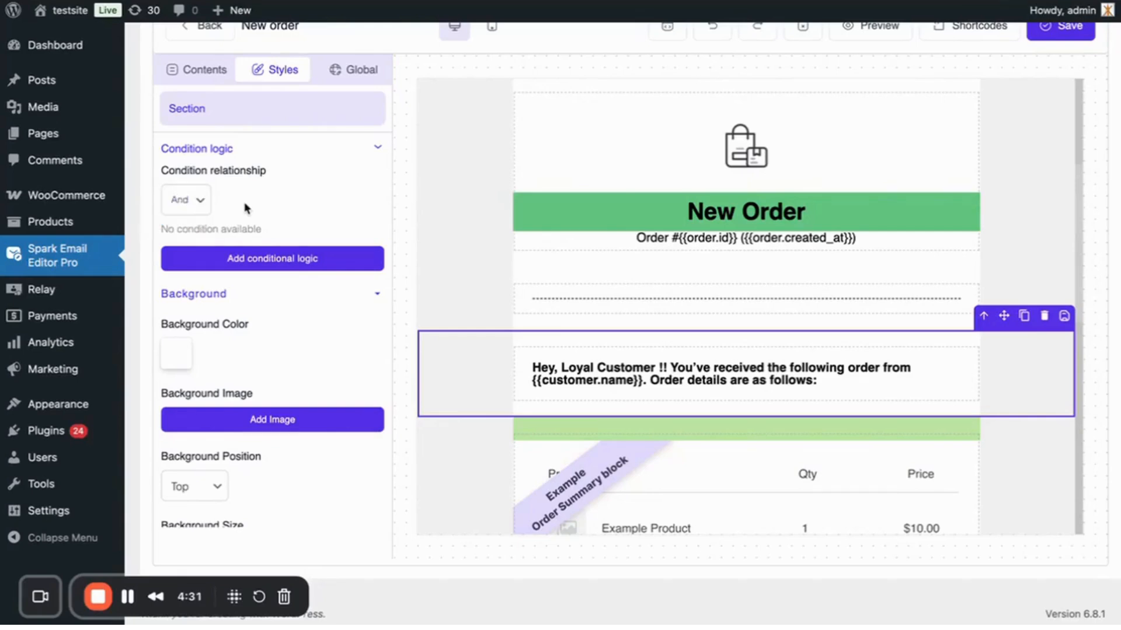
left_click(200, 204)
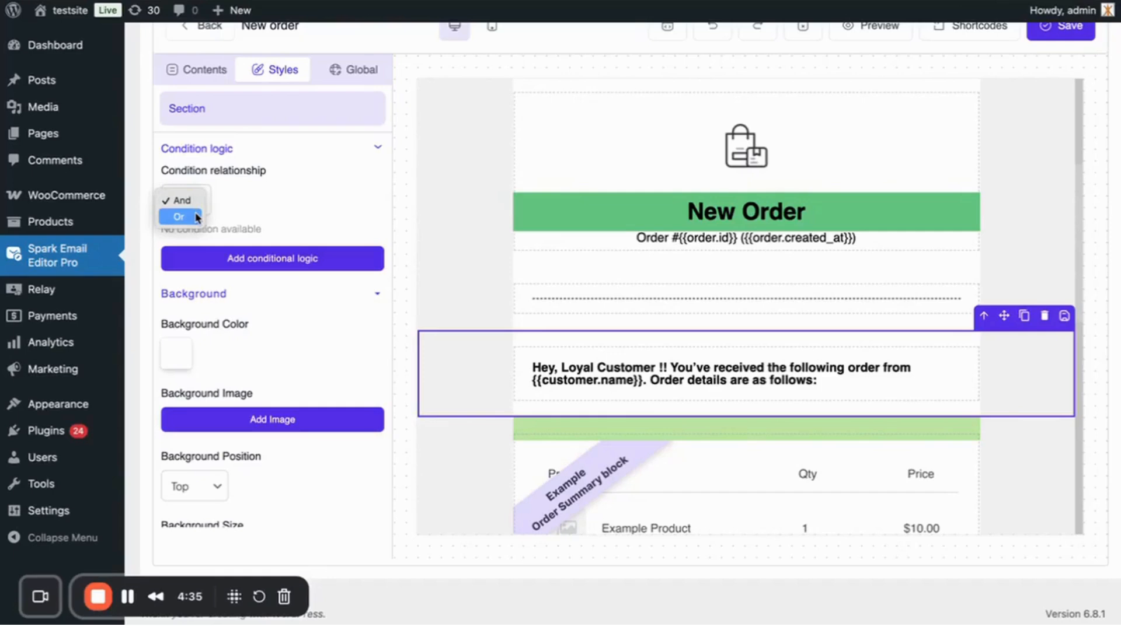
left_click(197, 217)
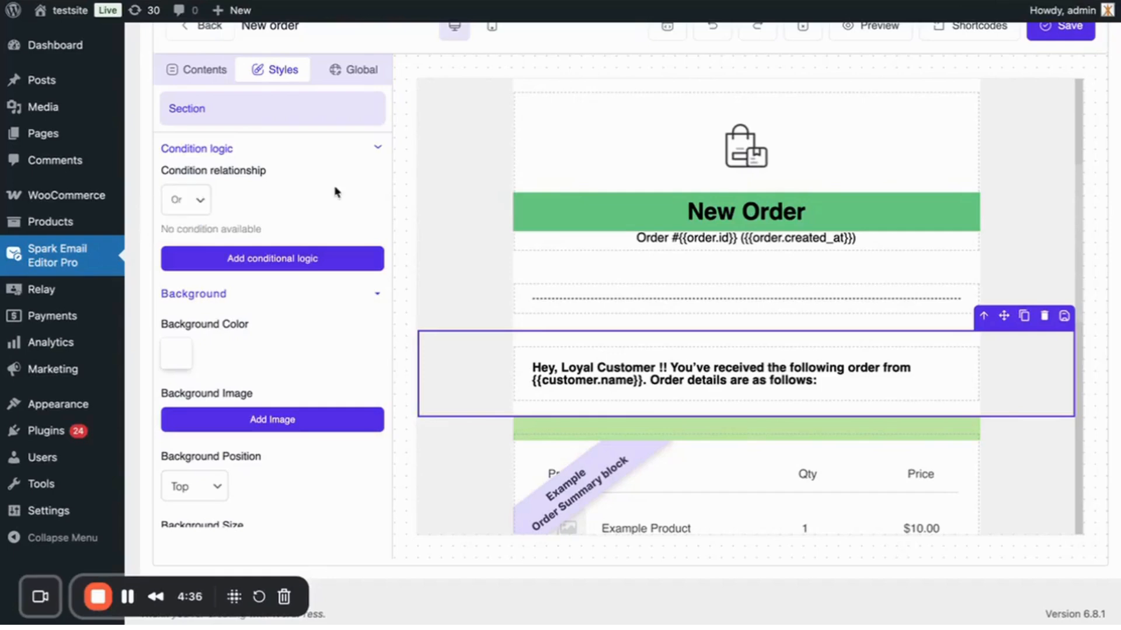
Add a User Role condition to the greeting section, set to In List with the Subscriber role
left_click(311, 260)
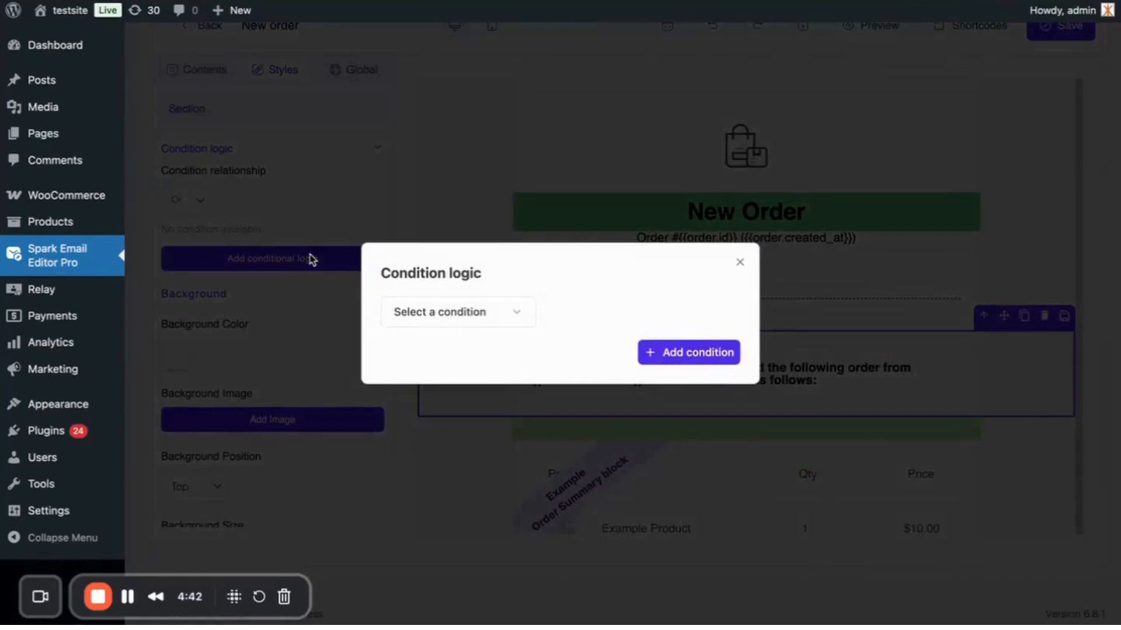
left_click(496, 320)
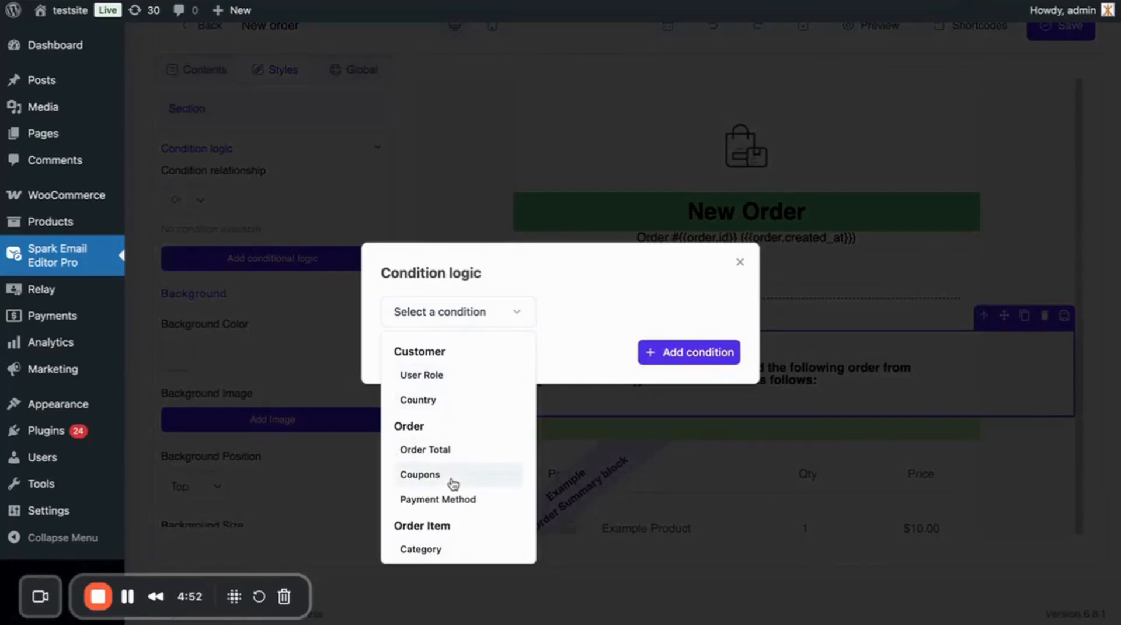
scroll(467, 548, "down", 1)
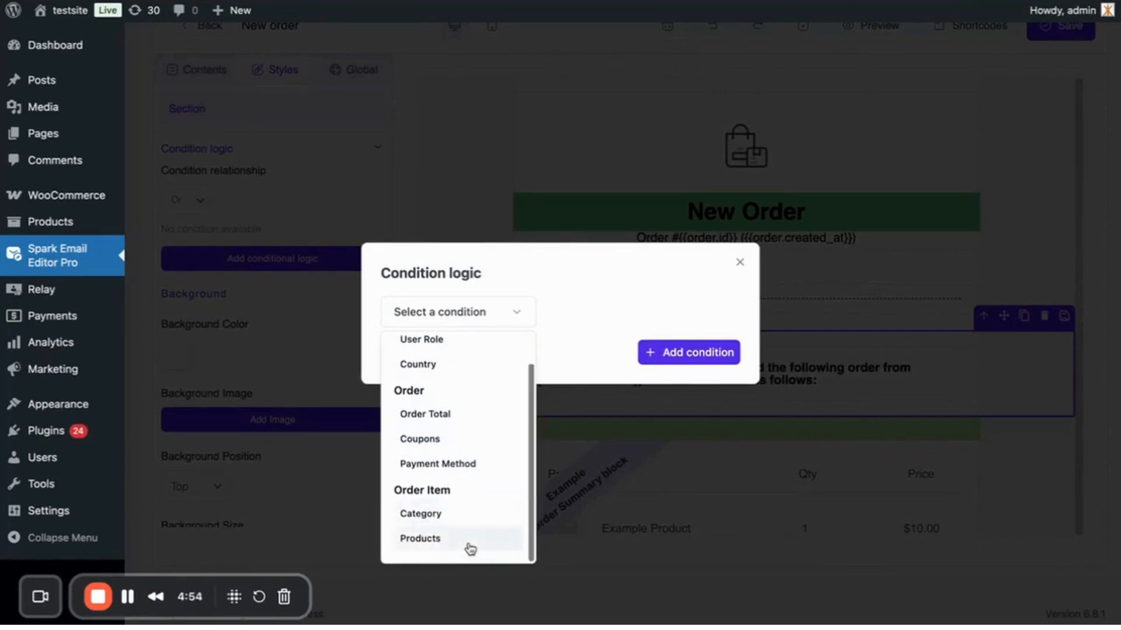
scroll(464, 522, "up", 1)
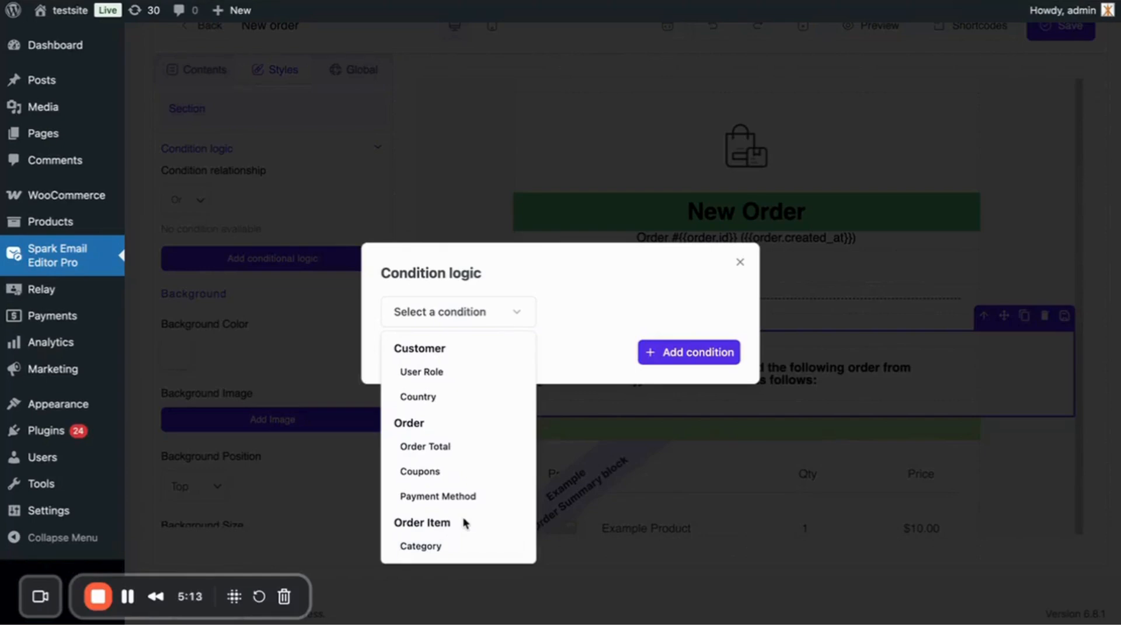
left_click(444, 378)
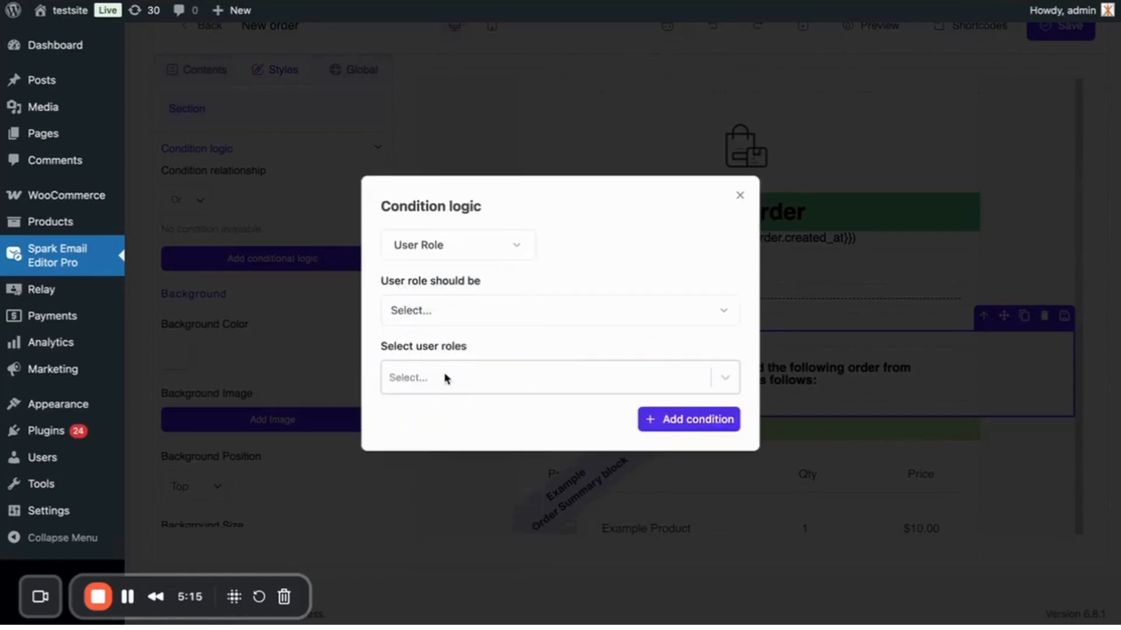
left_click(562, 306)
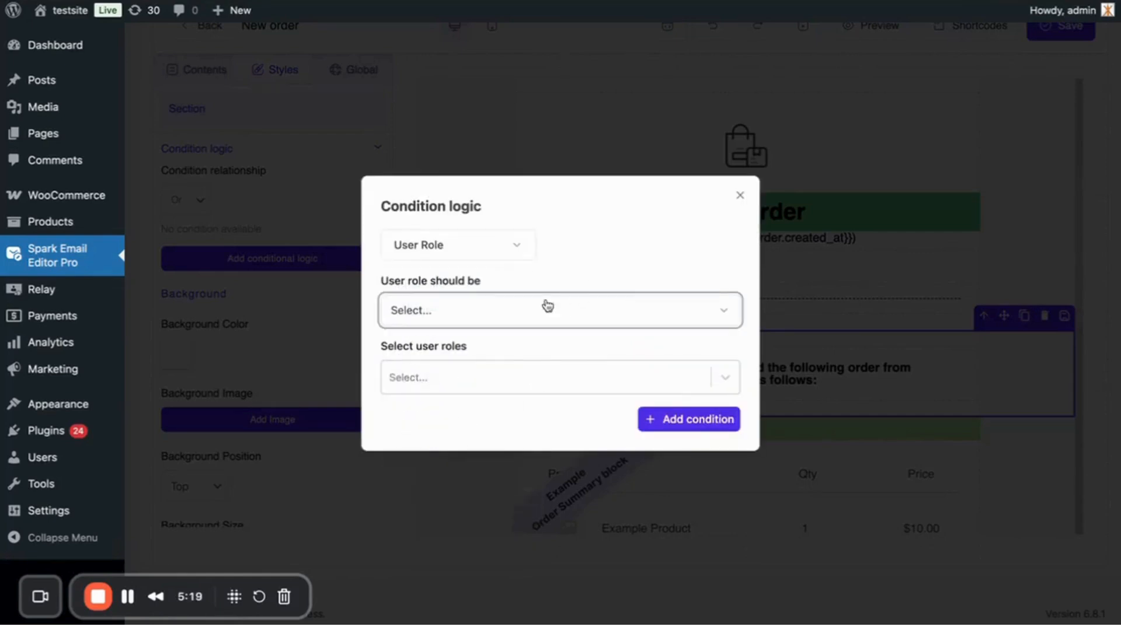
left_click(531, 317)
left_click(509, 347)
left_click(428, 377)
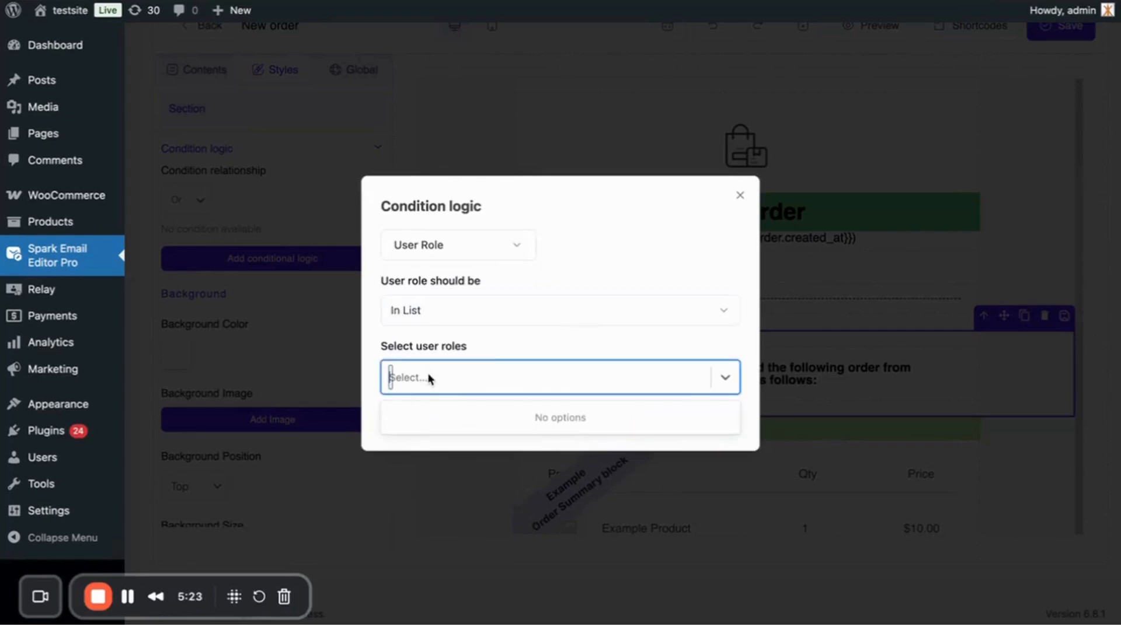
type("subsc")
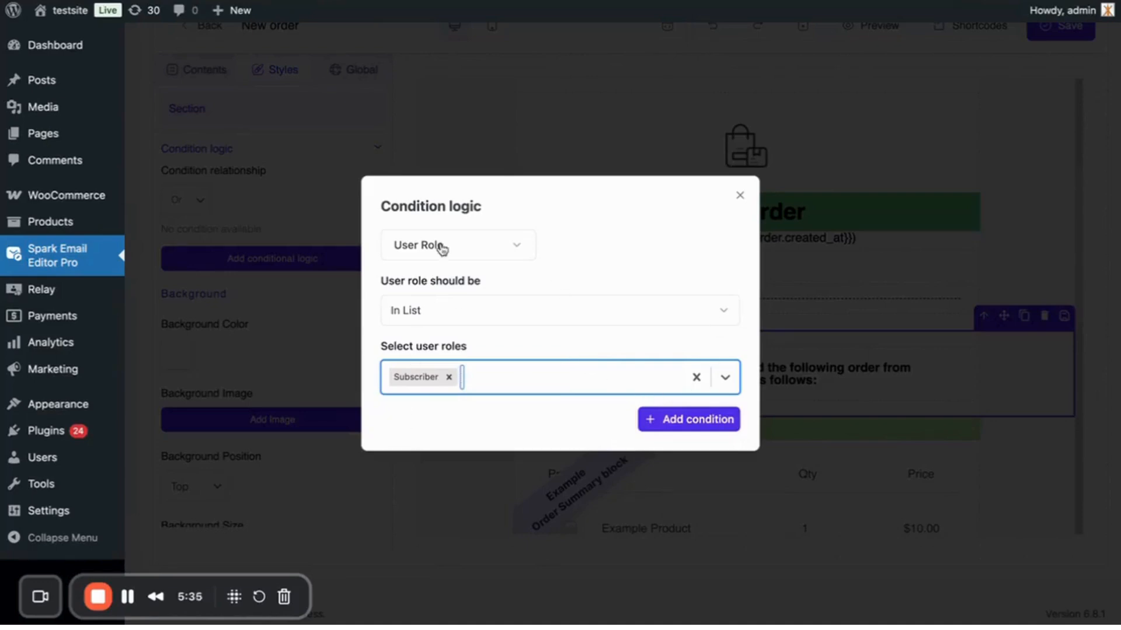
left_click(724, 420)
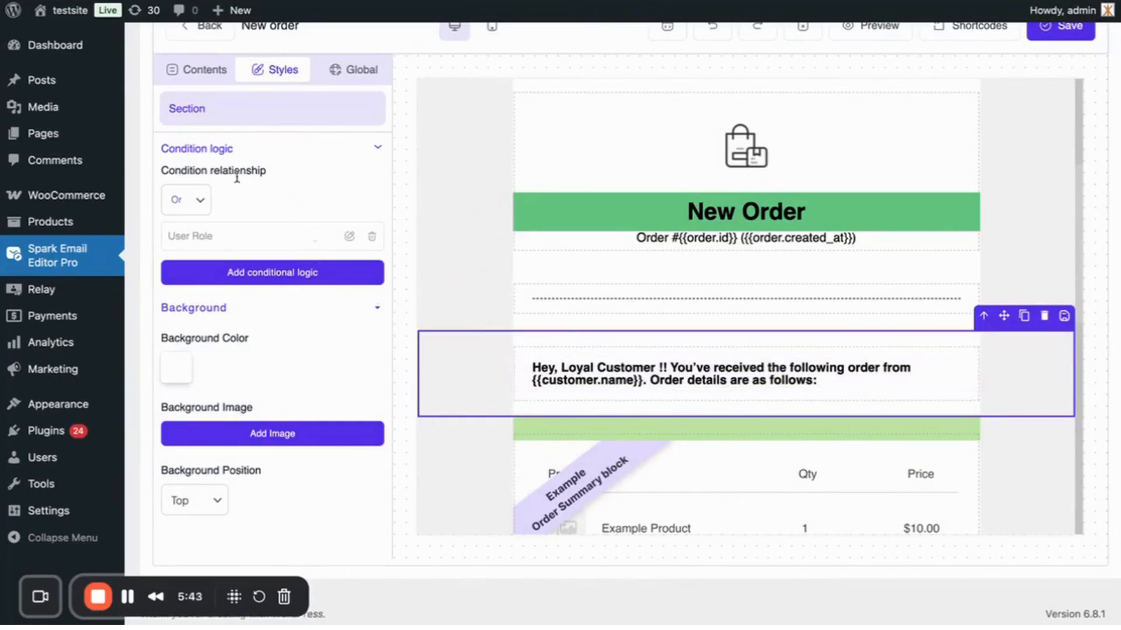
Review the condition types and the And/Or relationship options available for the greeting section
left_click(282, 272)
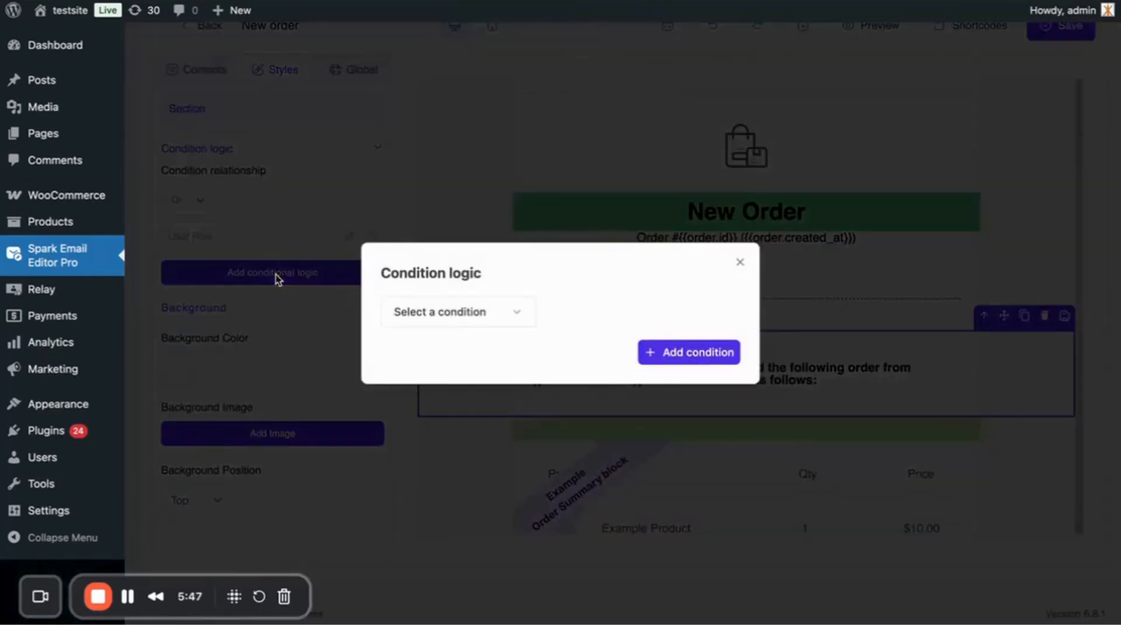
left_click(520, 314)
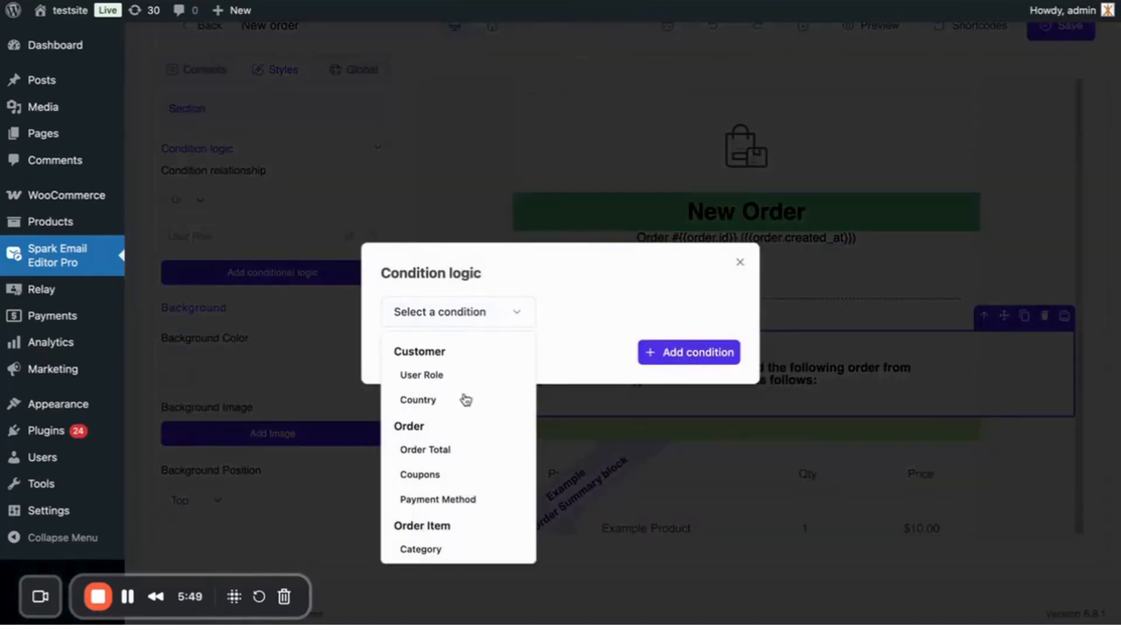
scroll(483, 472, "down", 1)
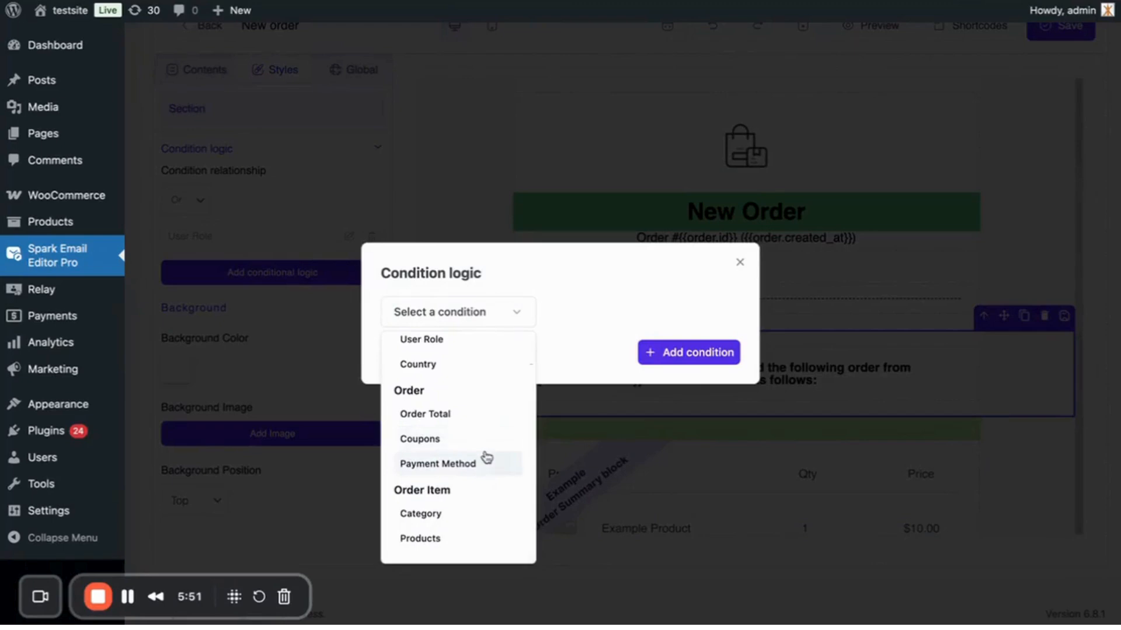
left_click(742, 265)
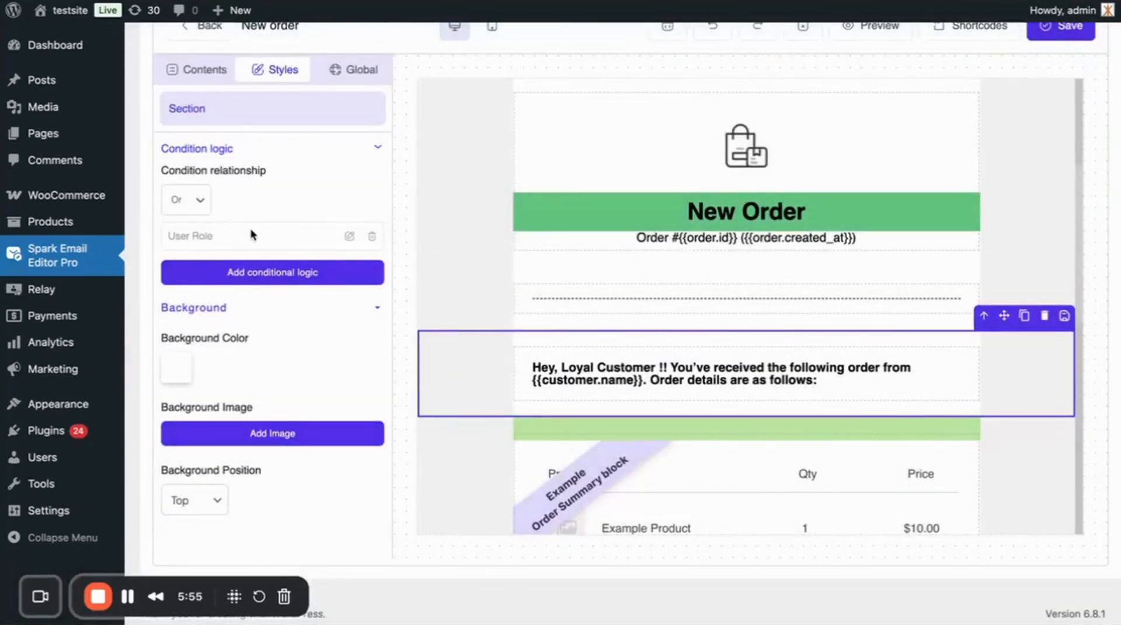
left_click(200, 202)
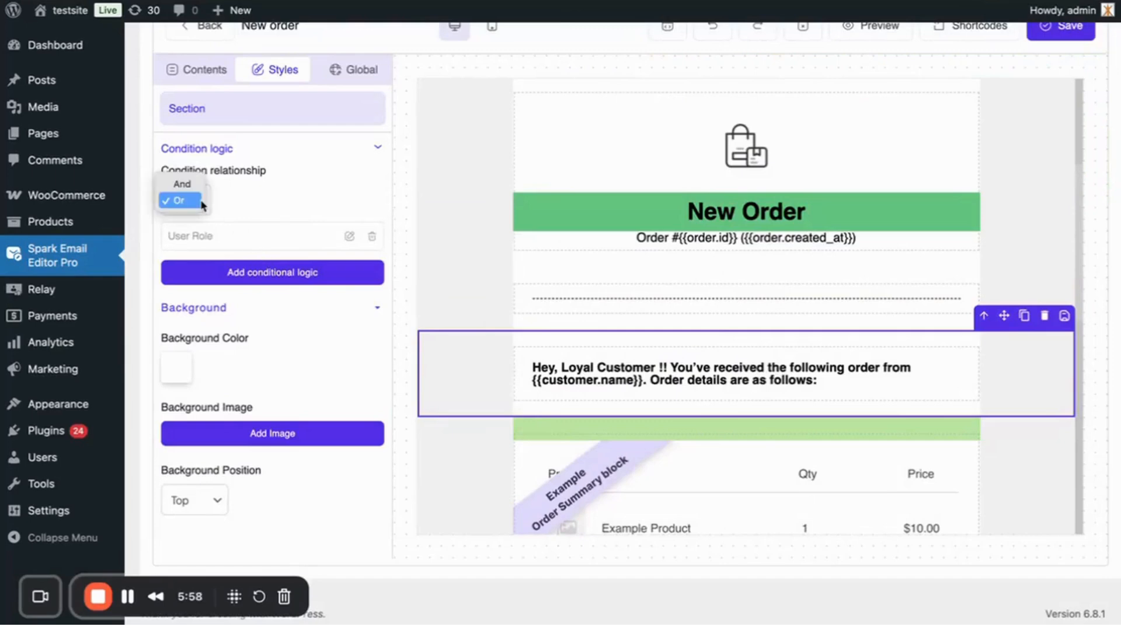
left_click(266, 193)
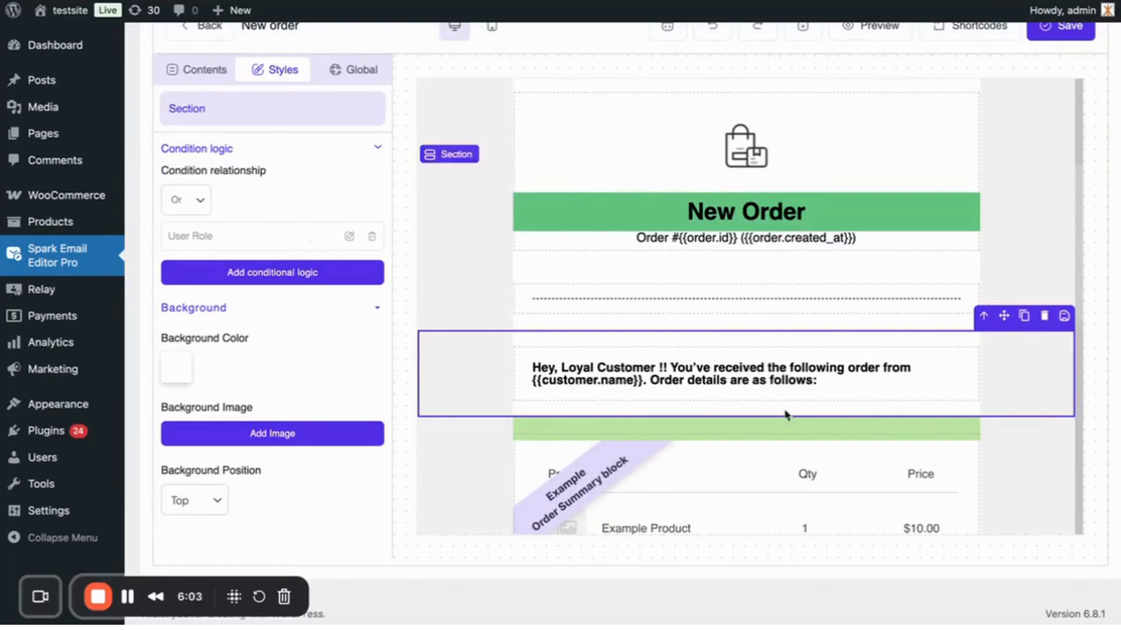
Look through the New order template's layout and the customer, order and order item conditions that can be added
scroll(785, 416, "down", 10)
scroll(794, 419, "down", 3)
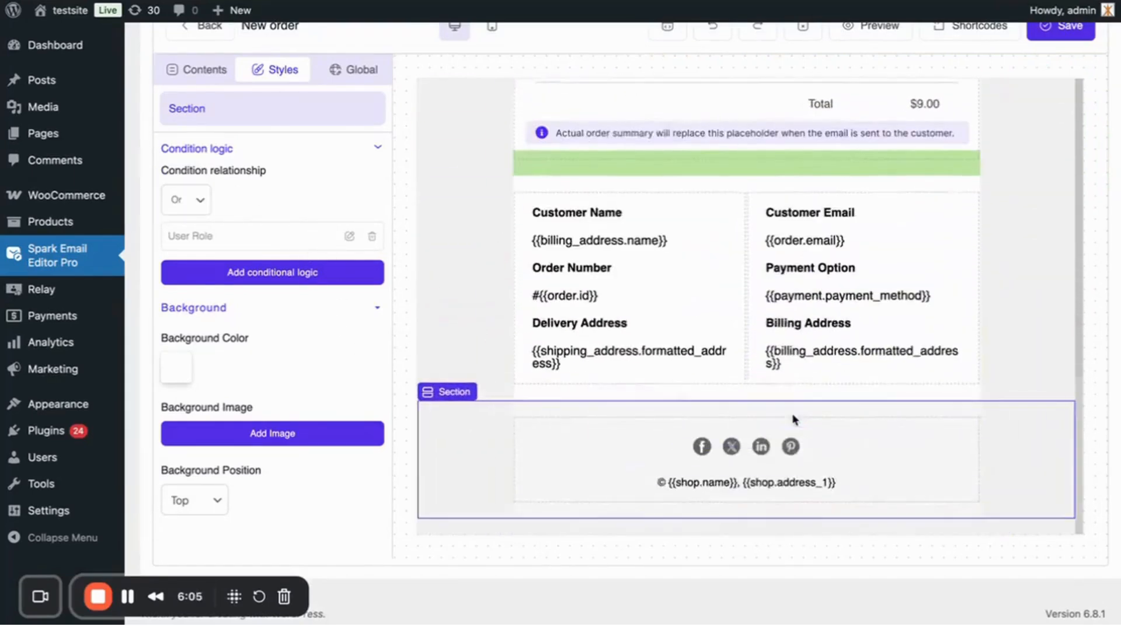
scroll(794, 419, "up", 15)
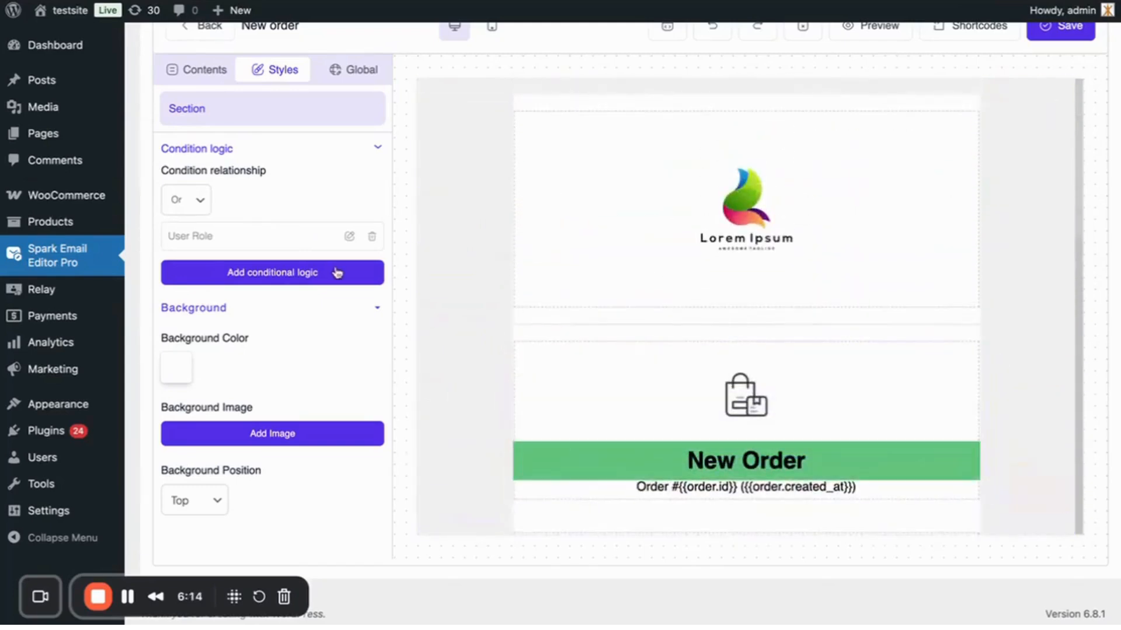
left_click(337, 273)
left_click(525, 314)
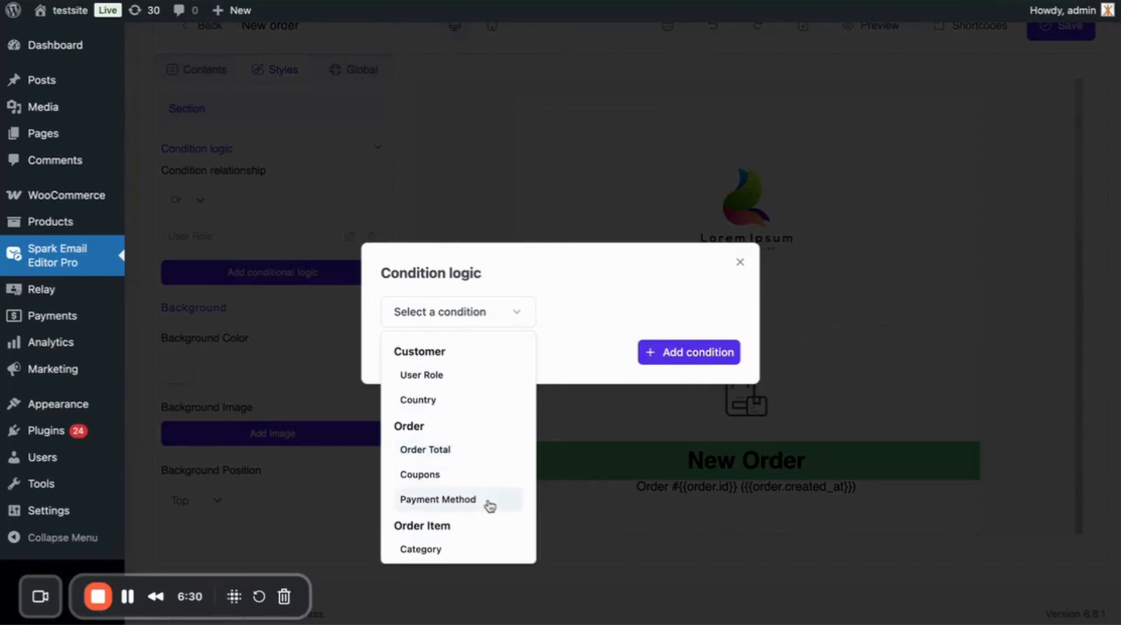
scroll(489, 506, "down", 1)
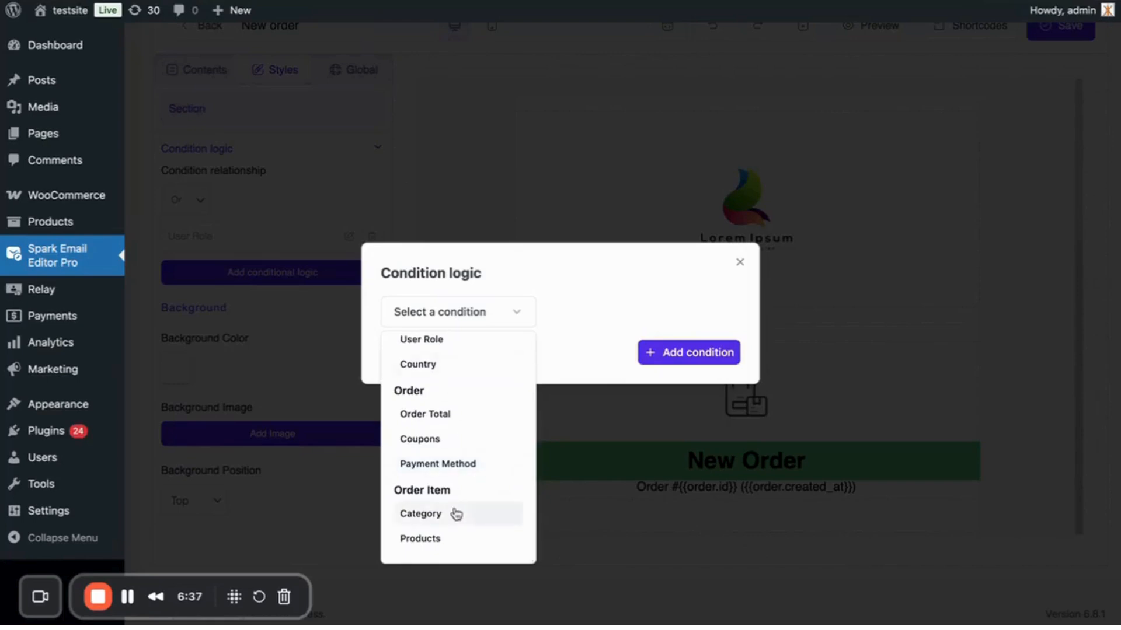
left_click(740, 264)
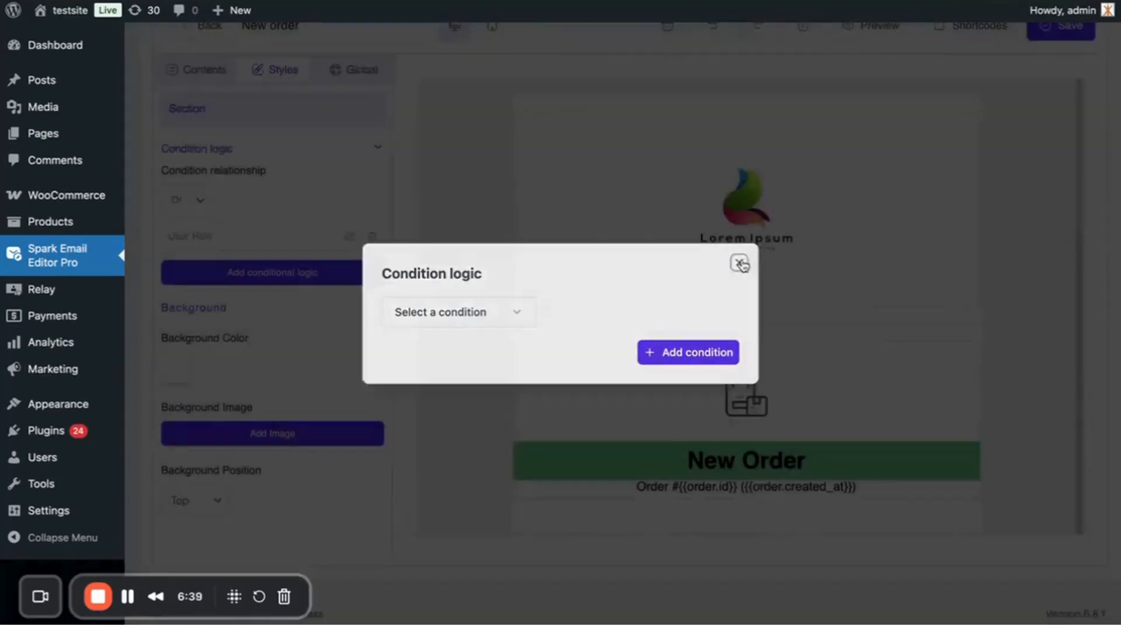
left_click(739, 263)
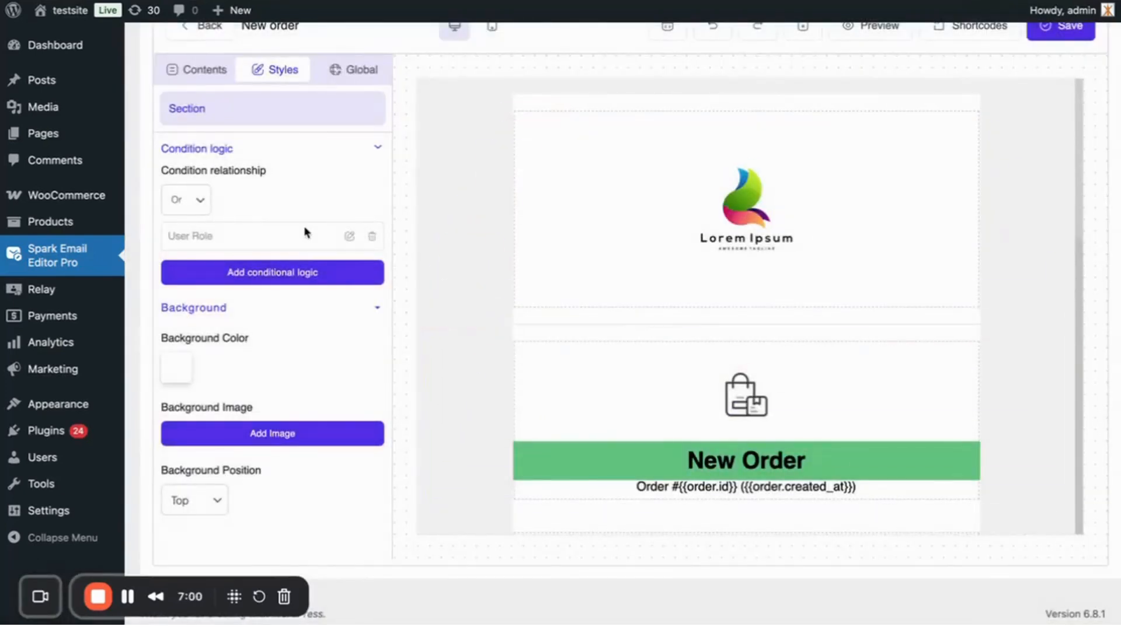
Add an Order Total condition to the greeting section, set to Greater than or equal (>=) with an order amount of 100
left_click(314, 284)
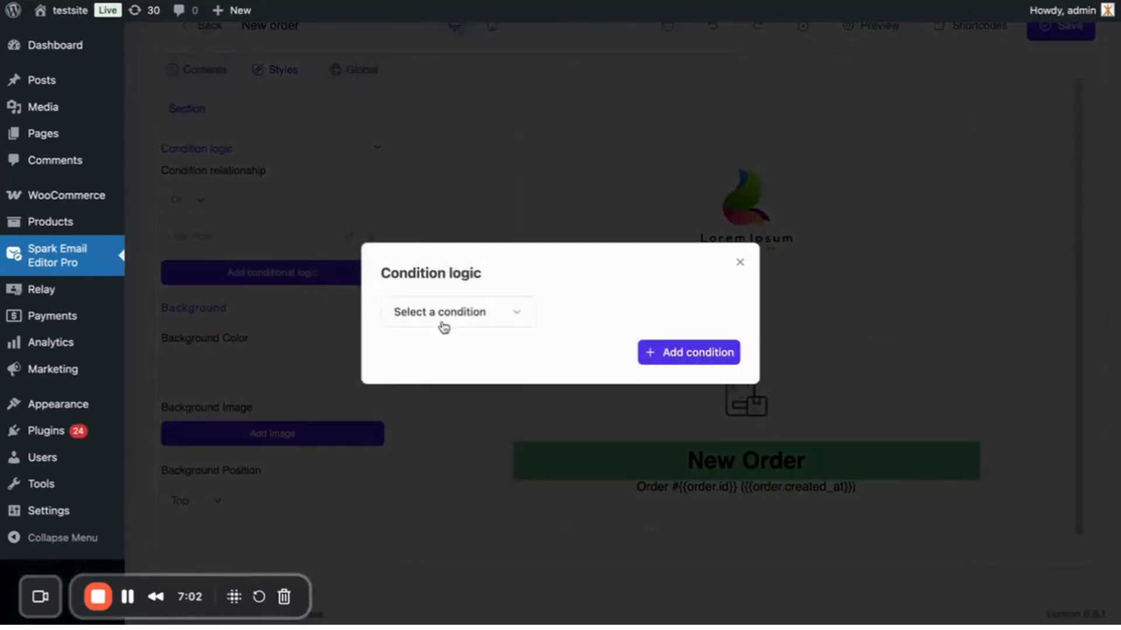
left_click(524, 318)
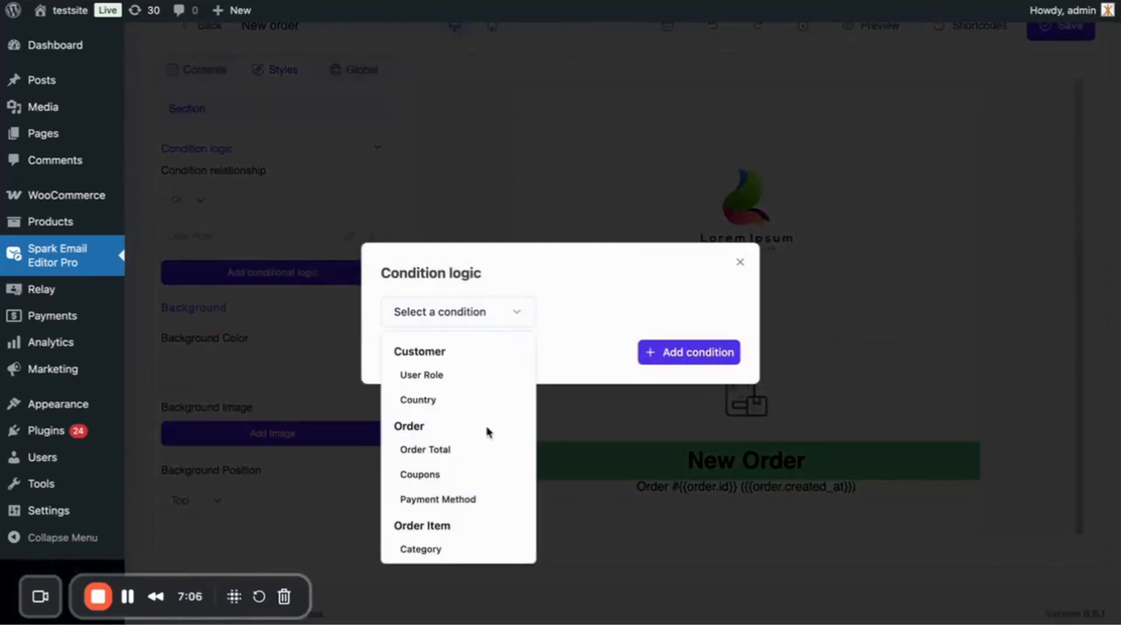
left_click(476, 451)
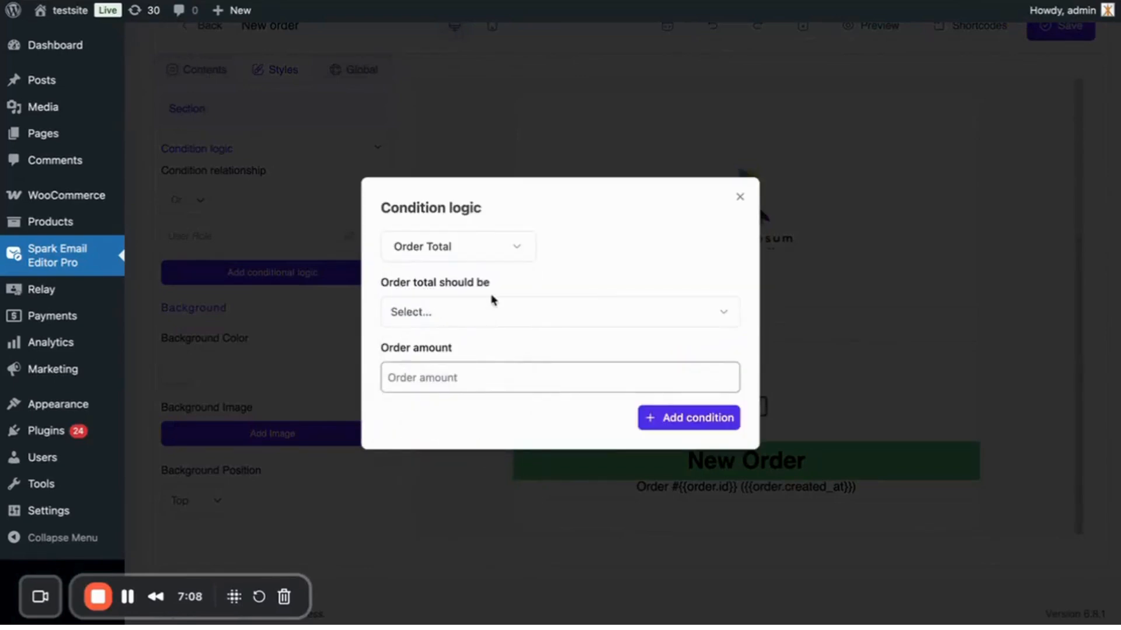
left_click(496, 310)
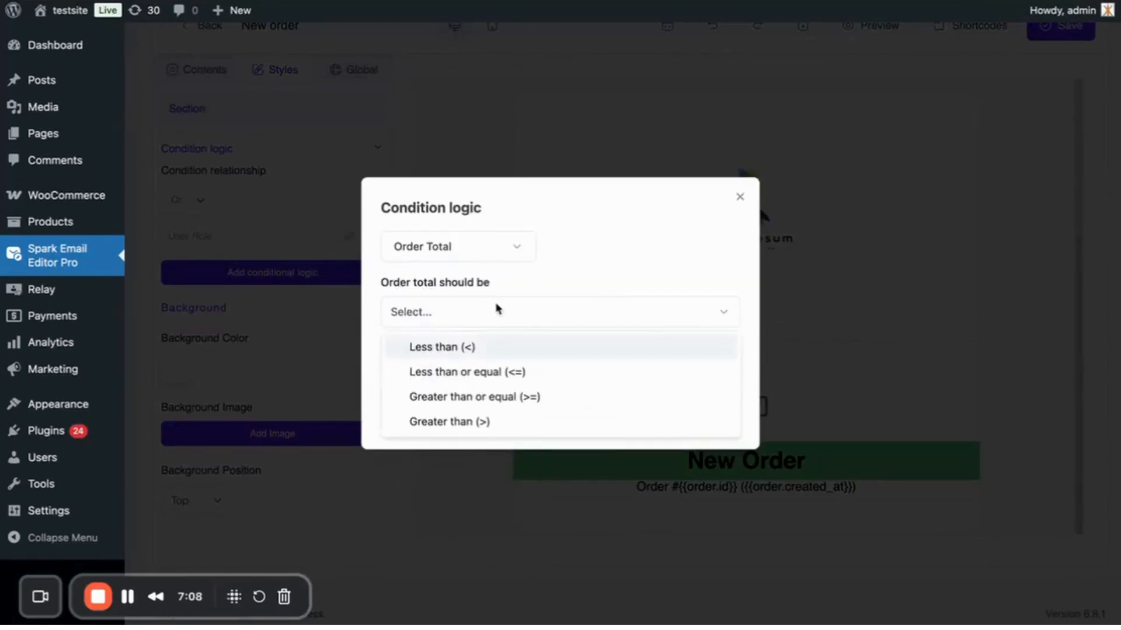
left_click(502, 399)
left_click(446, 377)
type("100")
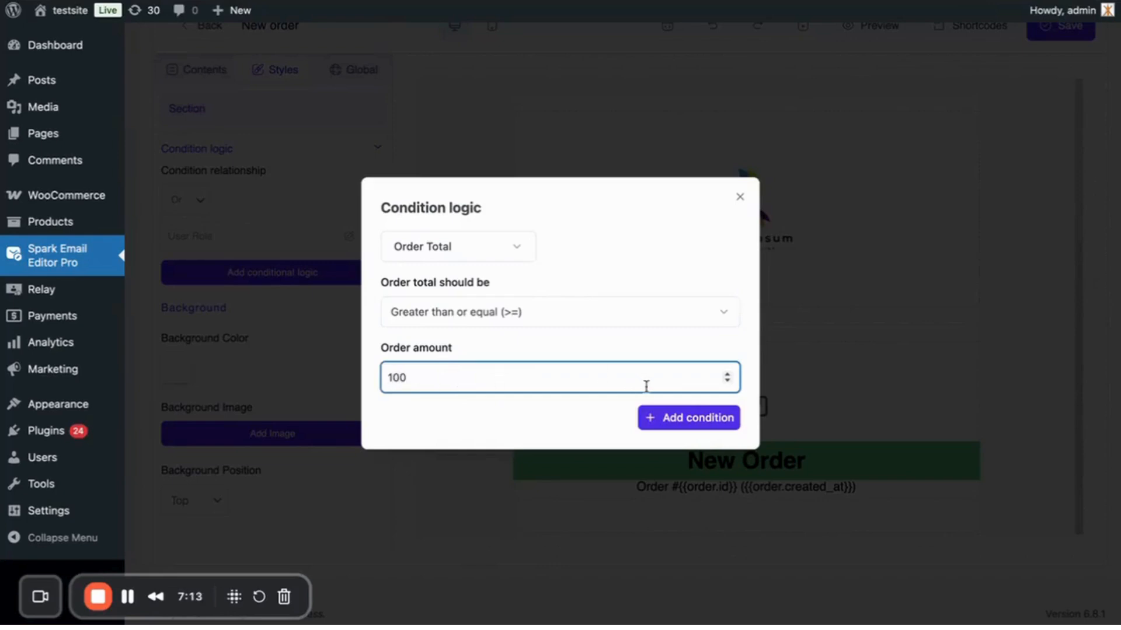
left_click(683, 427)
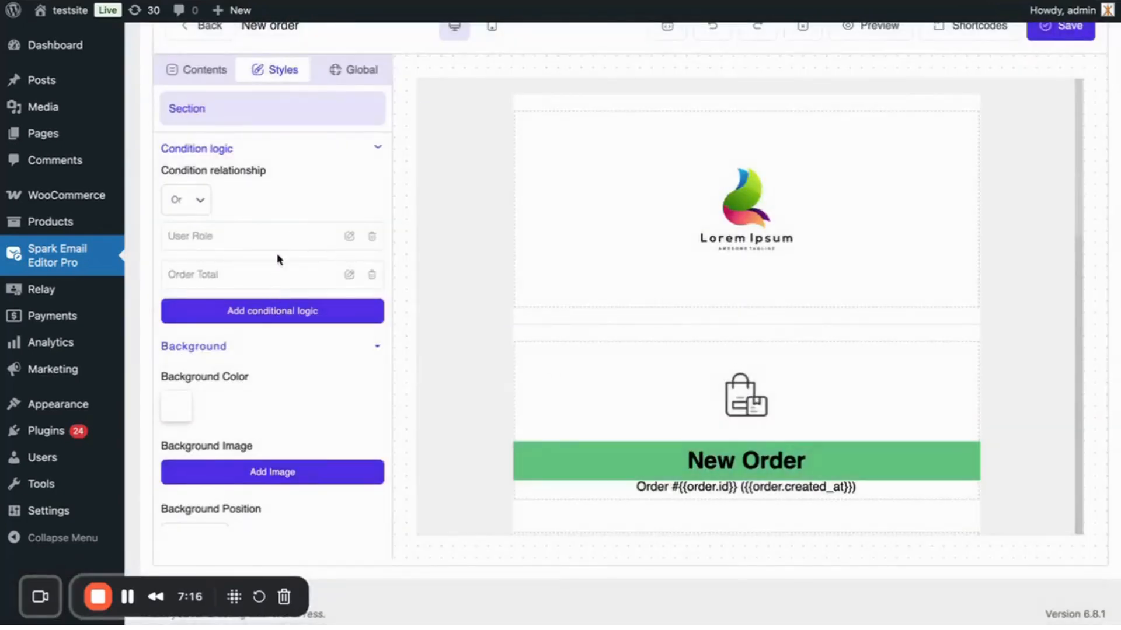
Set the greeting section's condition relationship to And and remove its Order Total condition
left_click(194, 207)
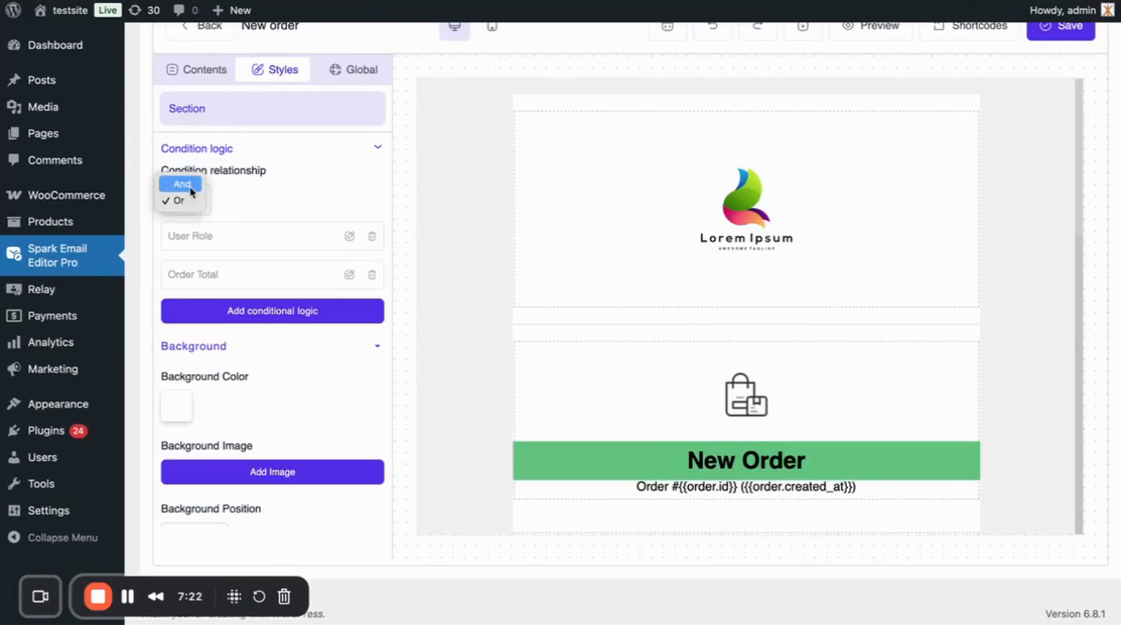
left_click(191, 187)
scroll(314, 220, "down", 1)
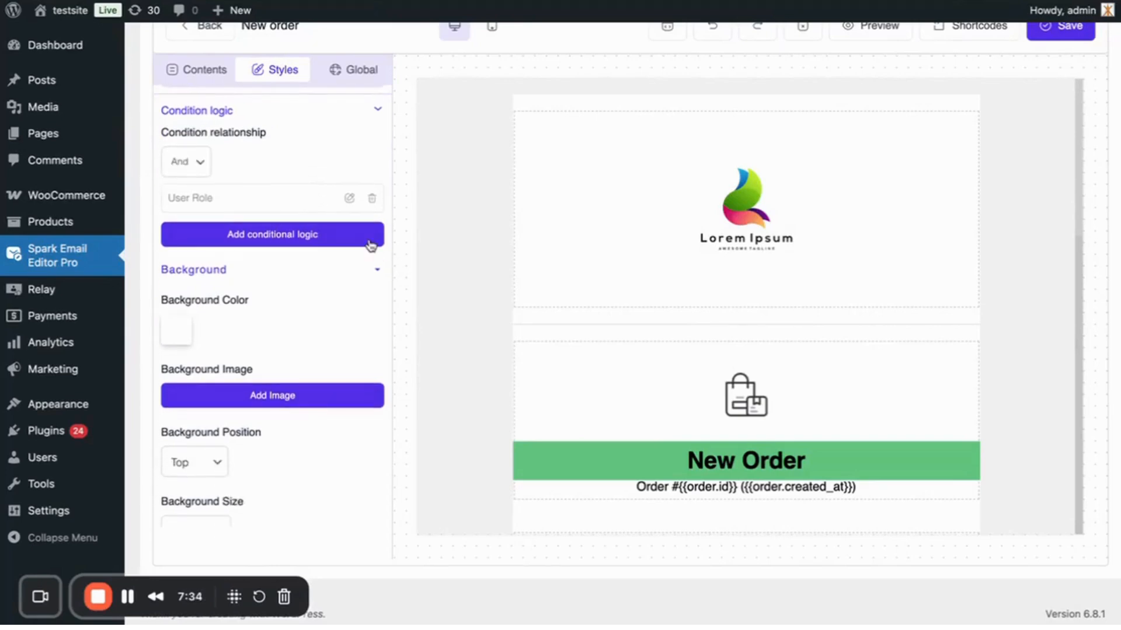
Examine the New order email's preview with Dummy Data and its test email option, and return to the editor
scroll(319, 222, "up", 1)
scroll(956, 273, "up", 2)
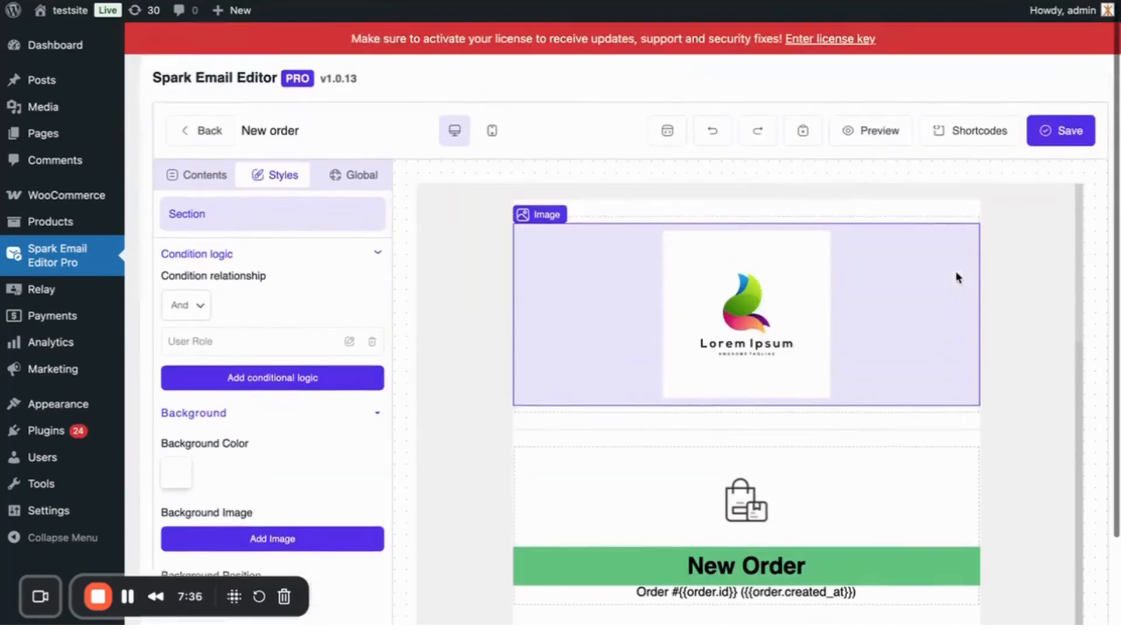
scroll(934, 277, "down", 1)
scroll(918, 283, "up", 1)
scroll(918, 283, "down", 1)
scroll(915, 273, "down", 3)
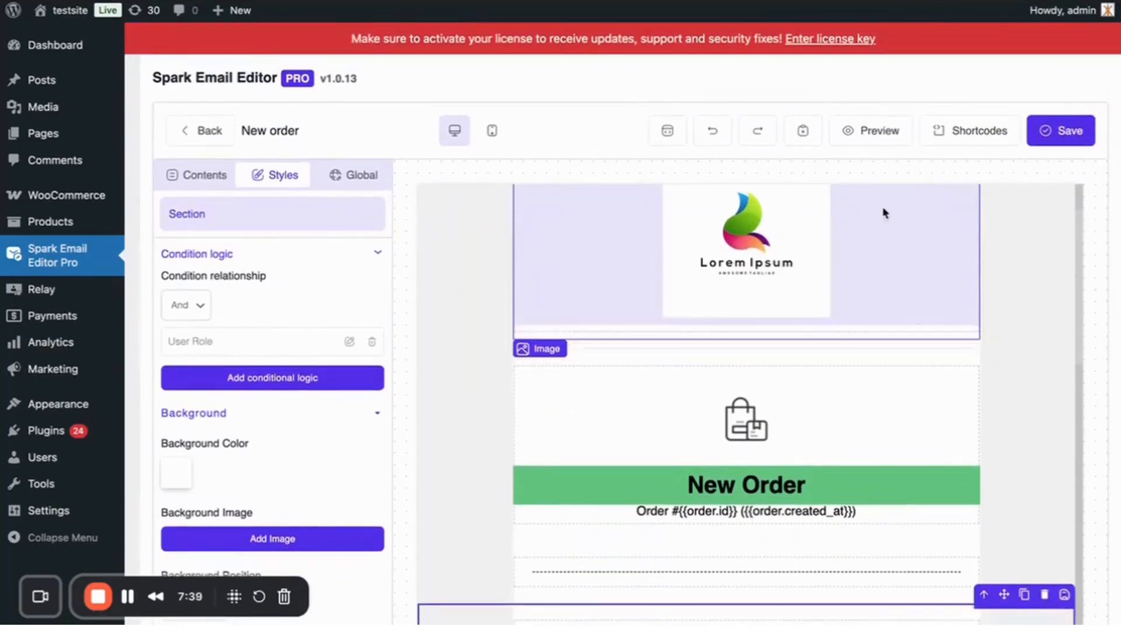
left_click(872, 132)
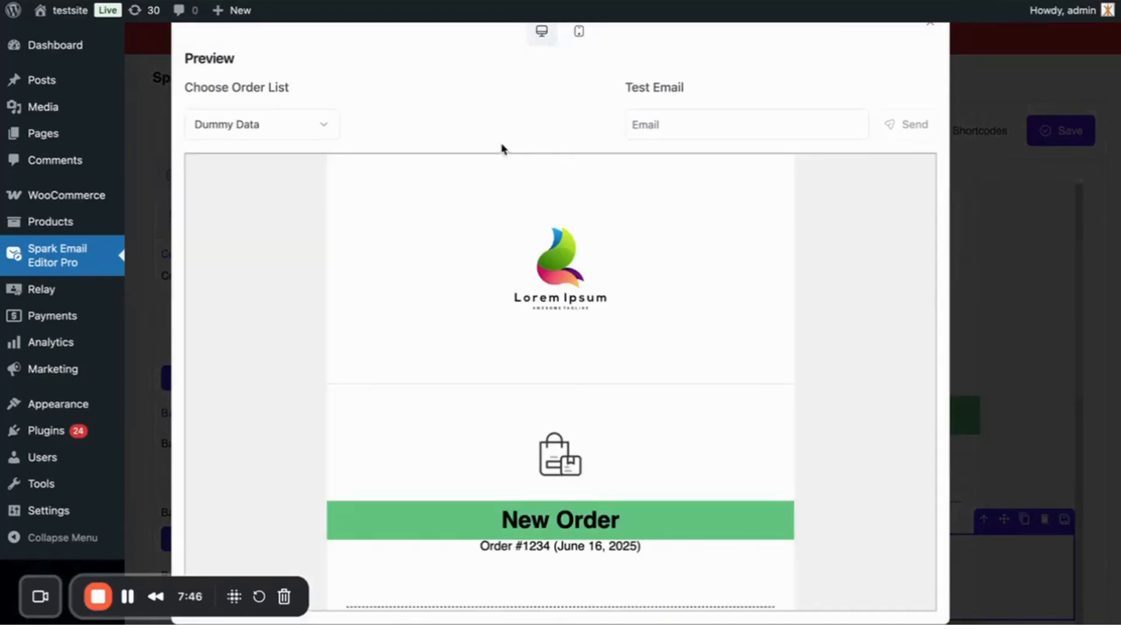
left_click(693, 122)
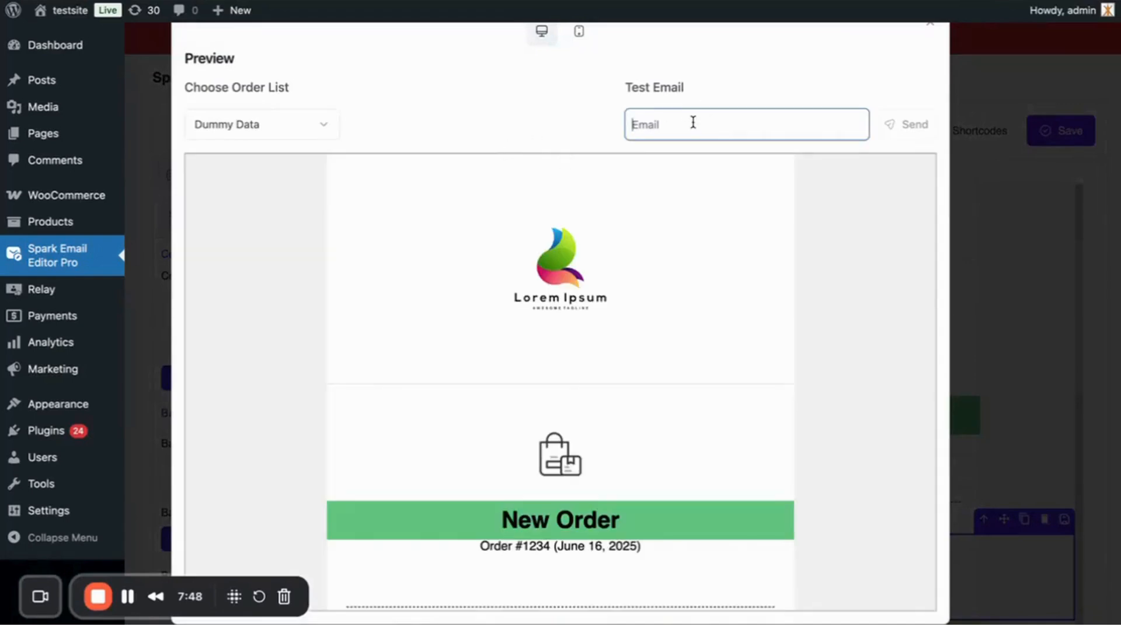
left_click(965, 140)
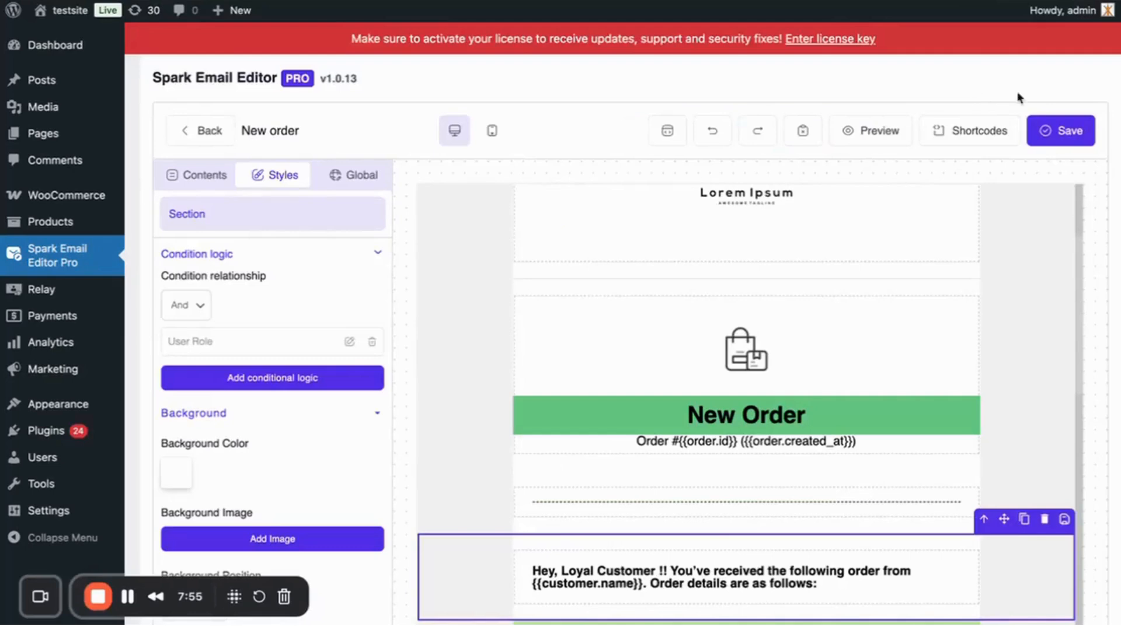
Review the extended "Hey, Loyal Customer !!" greeting text in the layout and save the New order template
left_click(1071, 128)
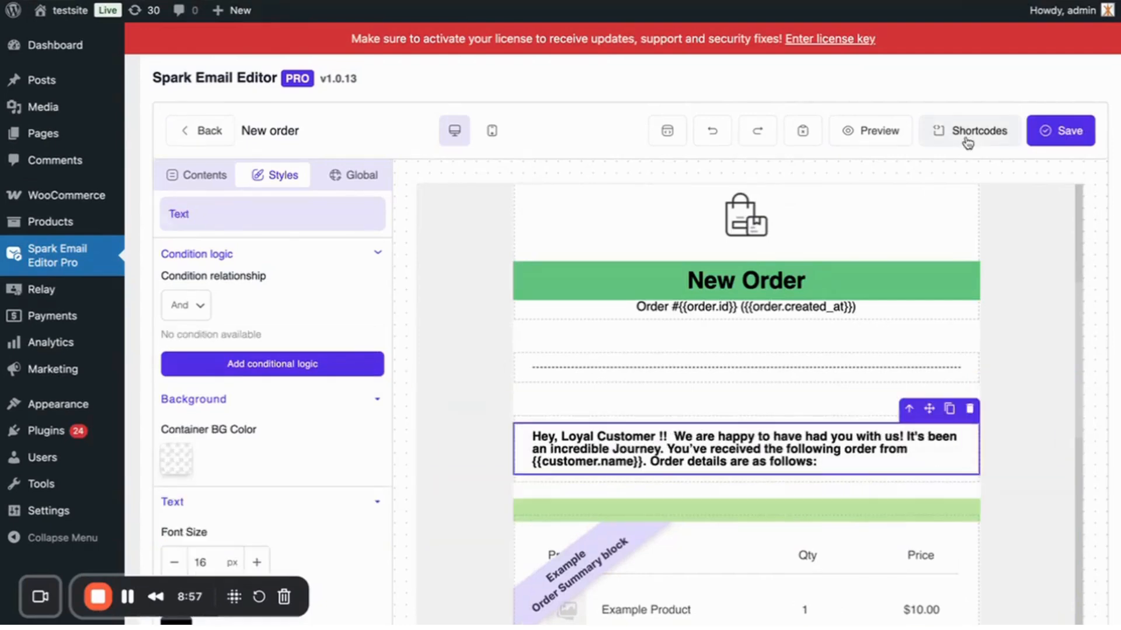
scroll(823, 367, "down", 1)
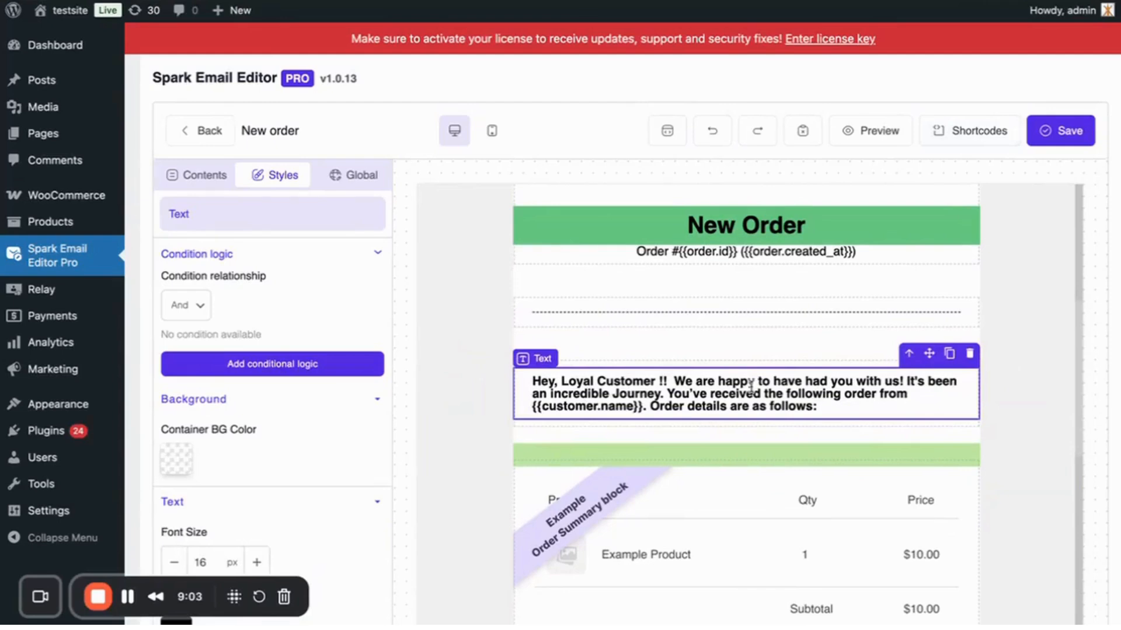
scroll(1008, 177, "up", 6)
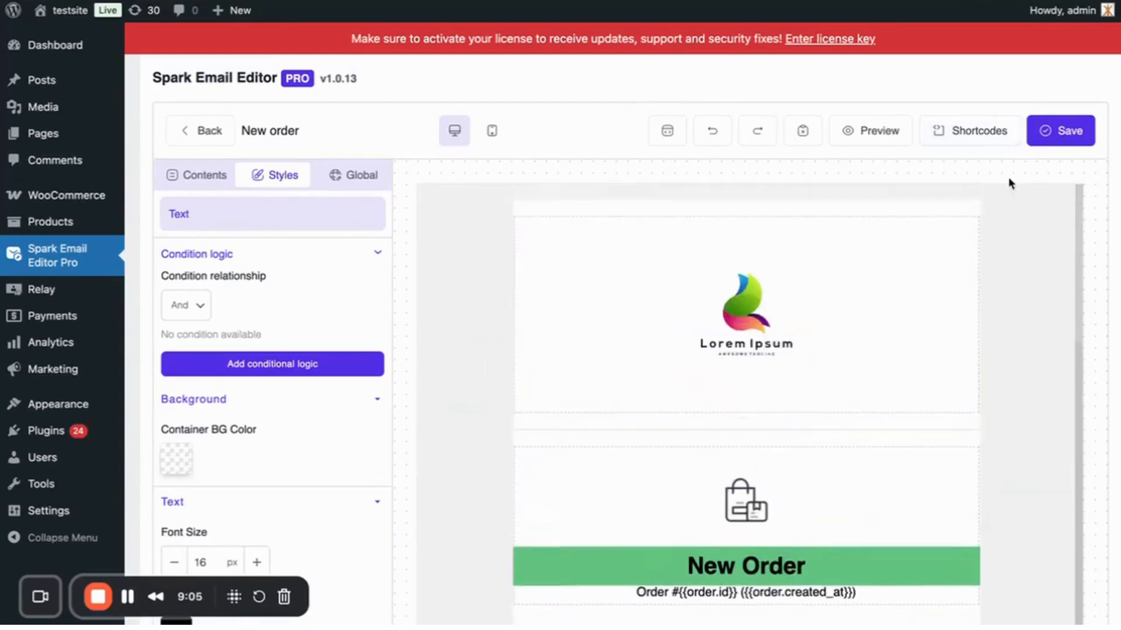
left_click(1061, 131)
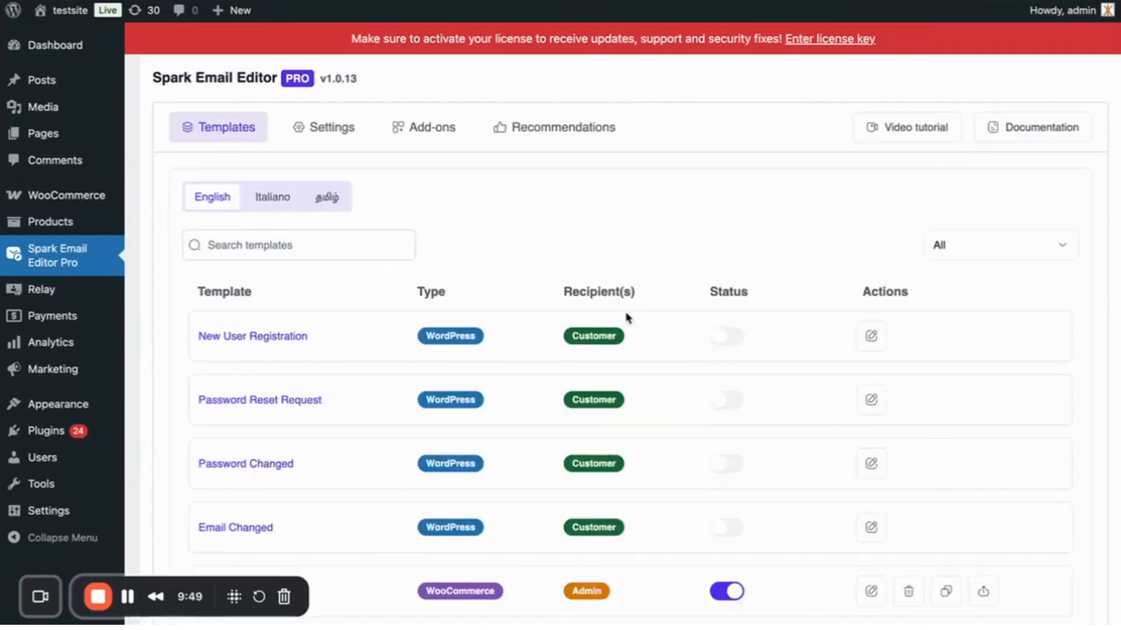
Look over the email template list, and switch to Gmail to examine the received New Order email's content
scroll(671, 381, "down", 5)
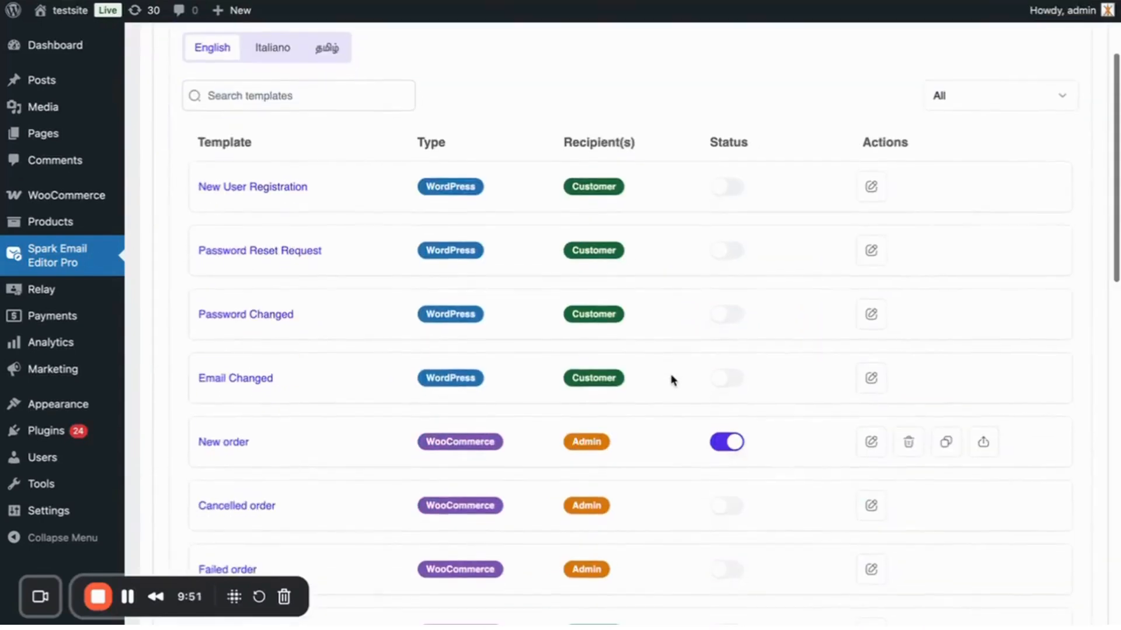
scroll(671, 380, "down", 1)
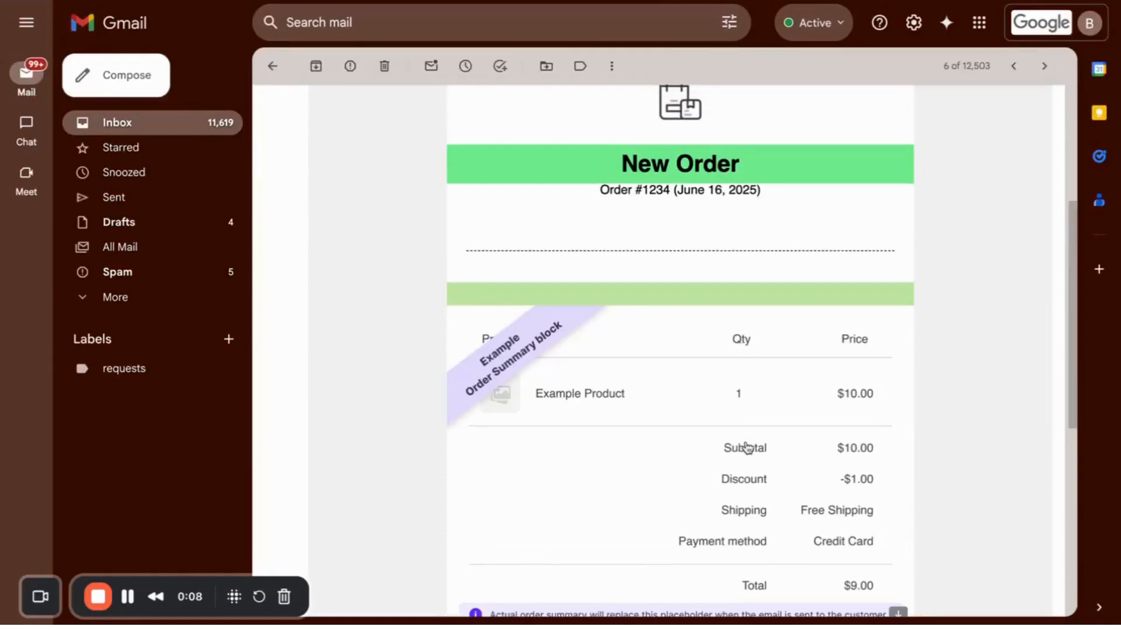
scroll(747, 447, "down", 1)
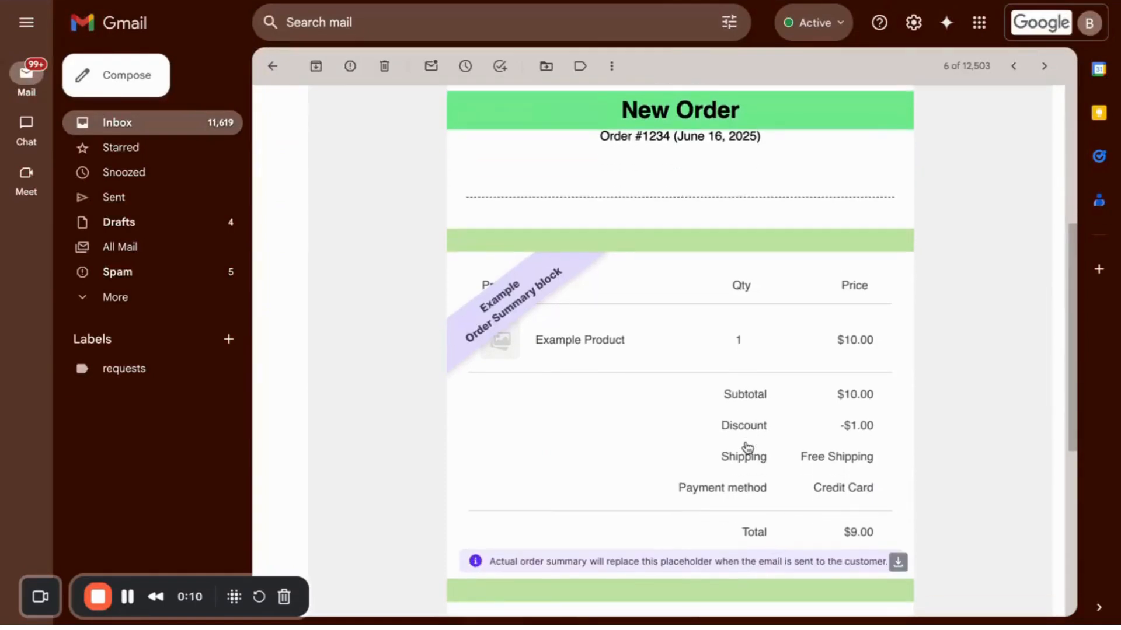
scroll(748, 448, "down", 1)
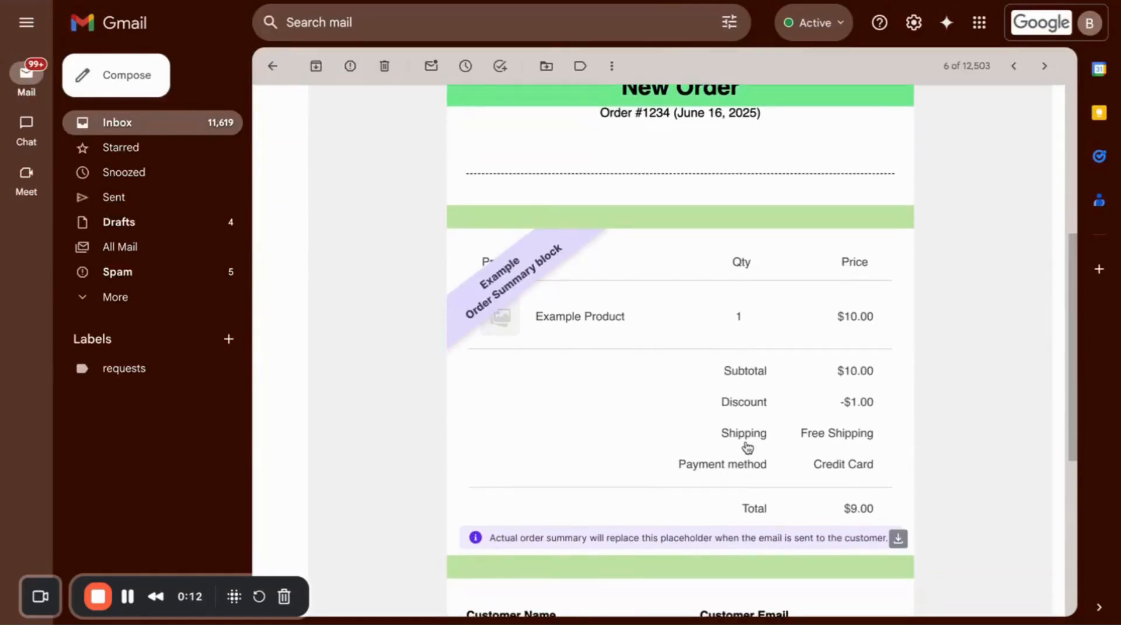